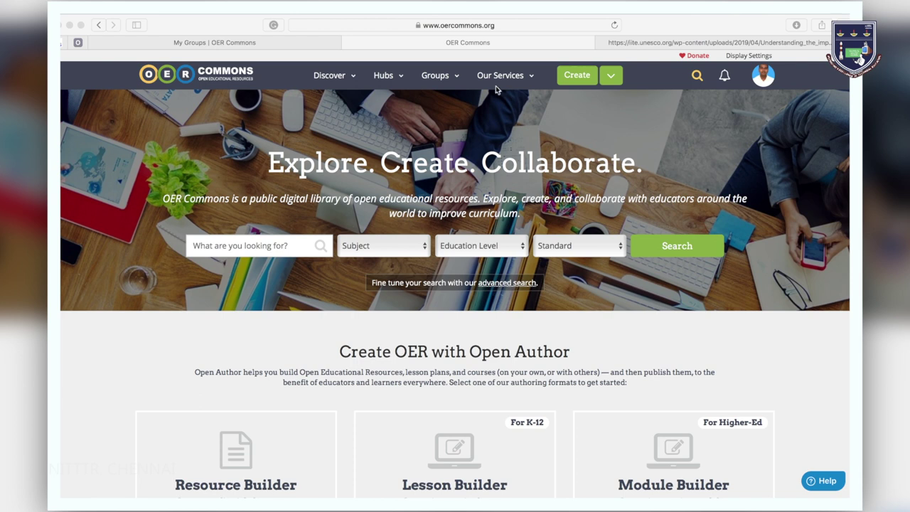
- Try to create a new group with the current account
left_click(457, 79)
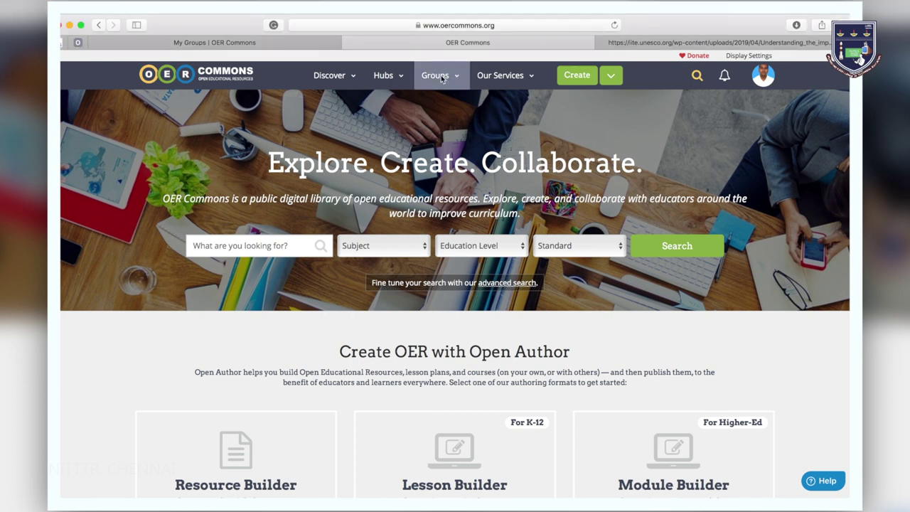
left_click(441, 79)
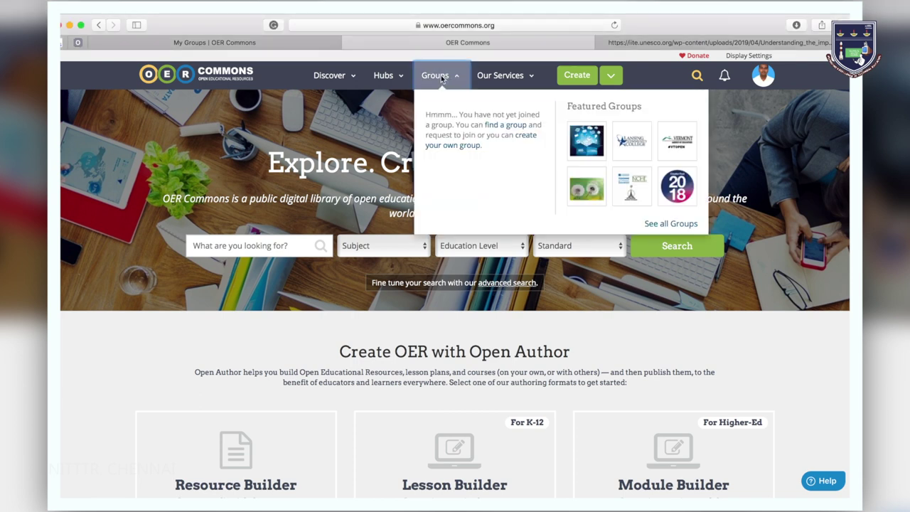
left_click(524, 140)
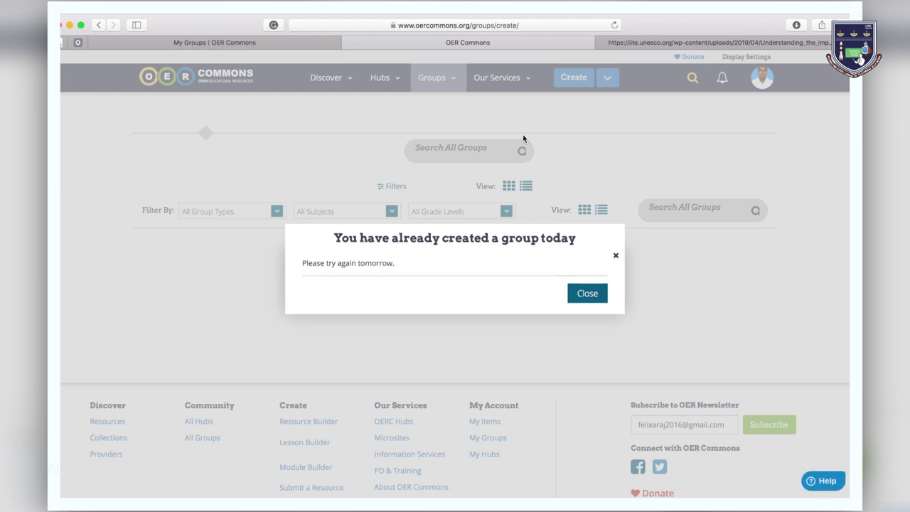
left_click(587, 293)
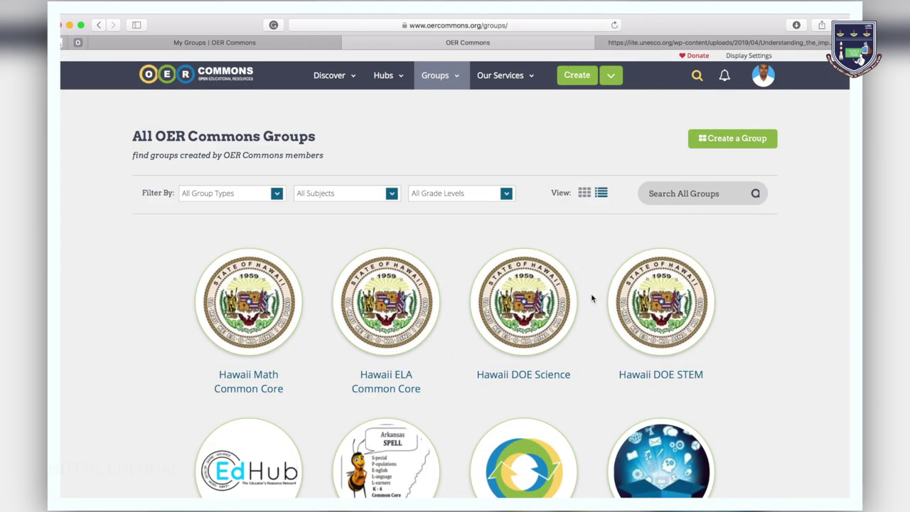
- Log out of the current account
left_click(763, 75)
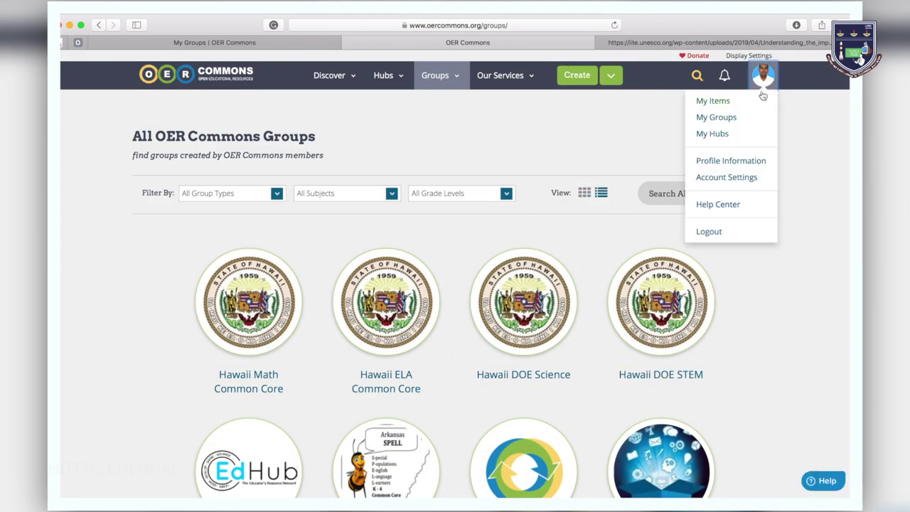
left_click(713, 231)
- Start creating a group named SWAYAM "OER for Empowering Teachers" with the group type General
left_click(458, 80)
left_click(473, 146)
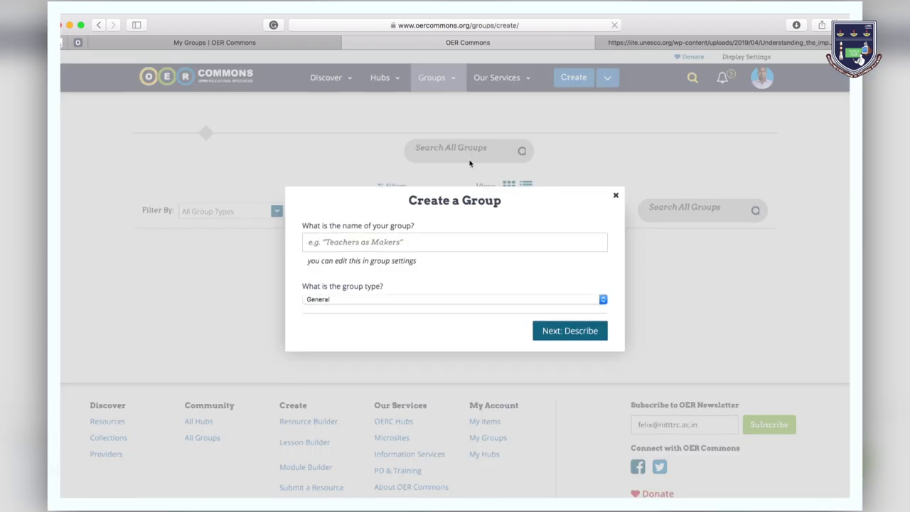
left_click(373, 244)
type("SWAYAM \"OER for Empowering Teachers\"")
key("Tab")
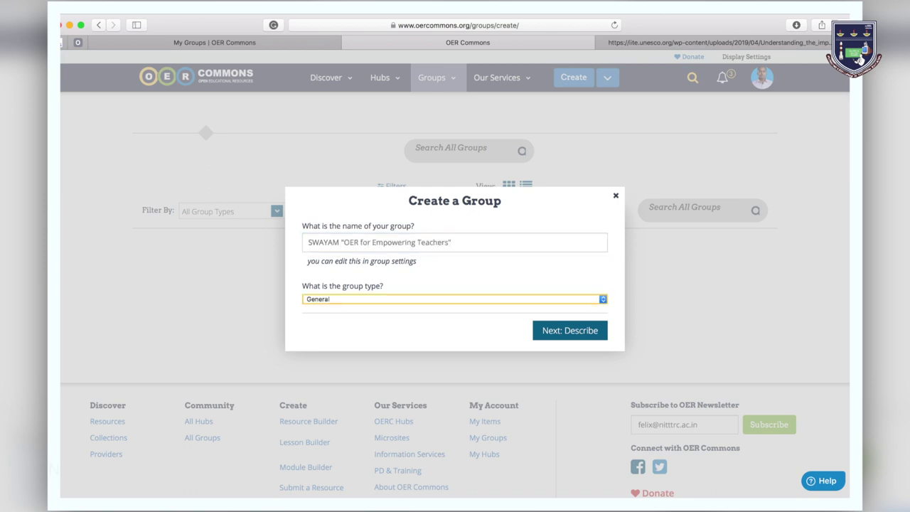
left_click(602, 299)
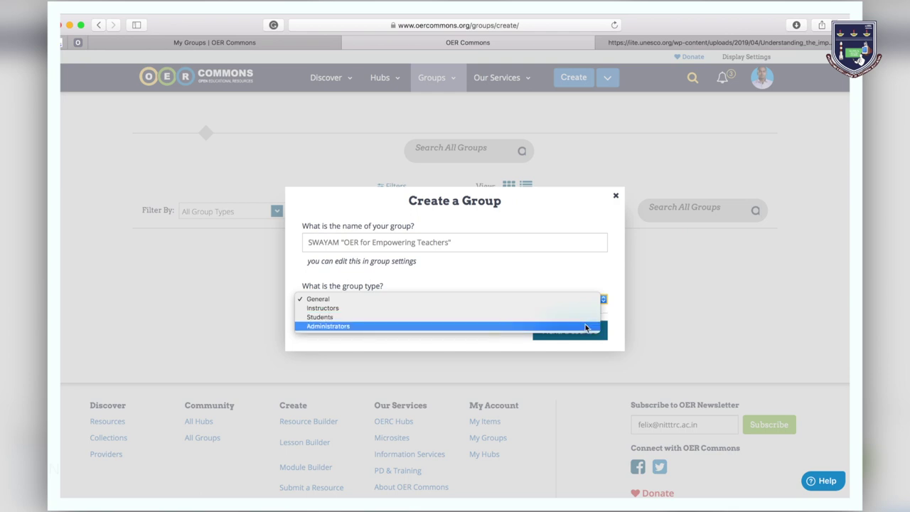
left_click(578, 300)
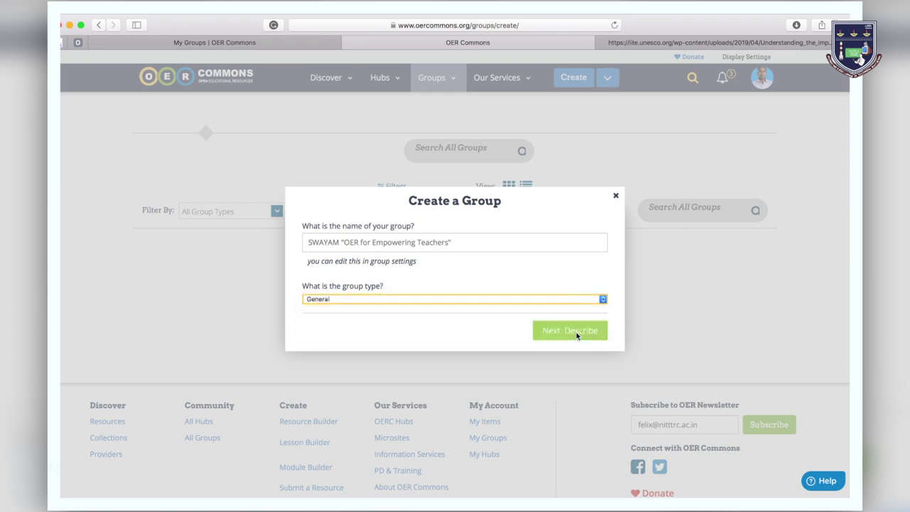
left_click(577, 331)
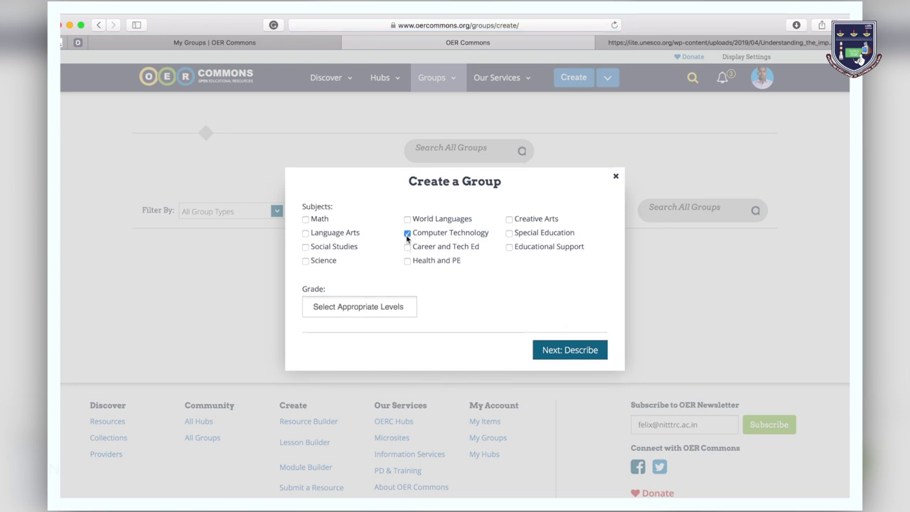
- Assign the subject Computer Technology and the grades Adult Education, College / Upper Division and Community College / Lower Division to the group
left_click(408, 234)
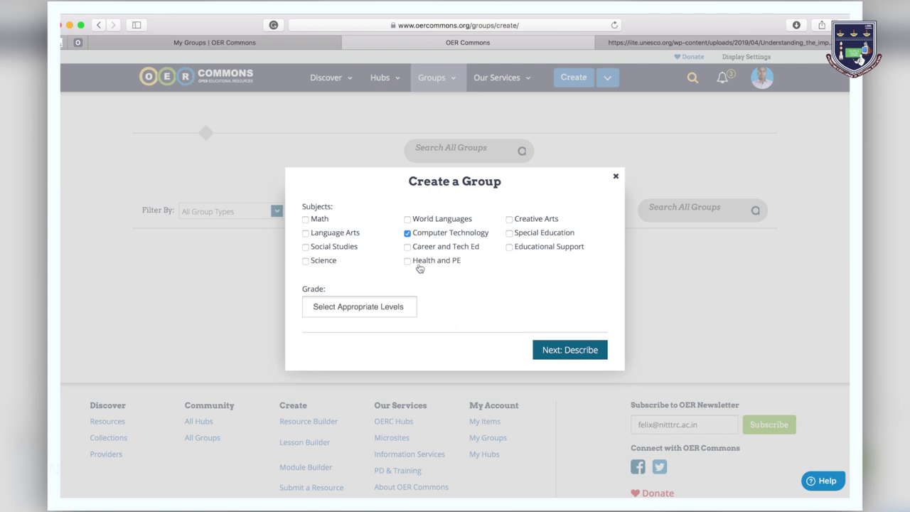
left_click(414, 310)
scroll(386, 412, "down", 5)
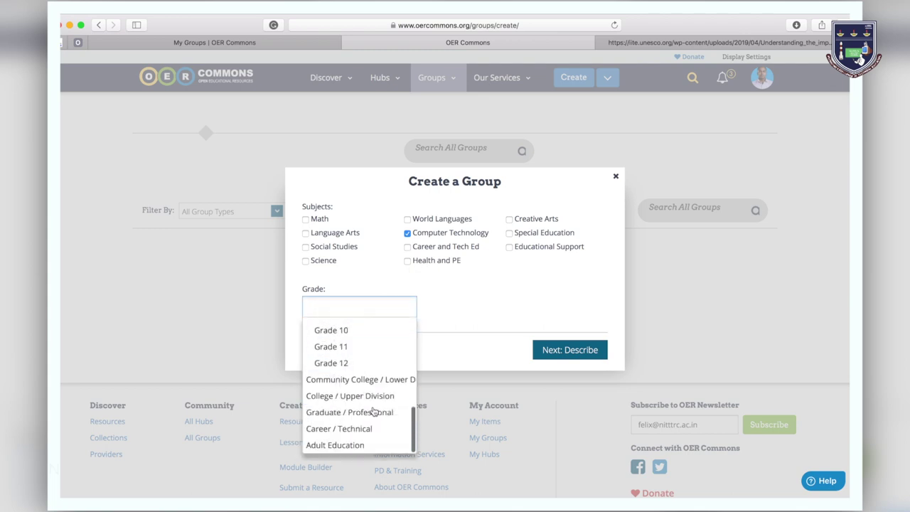
left_click(362, 444)
left_click(398, 310)
scroll(363, 370, "down", 5)
left_click(355, 395)
left_click(500, 309)
scroll(420, 418, "down", 5)
left_click(393, 383)
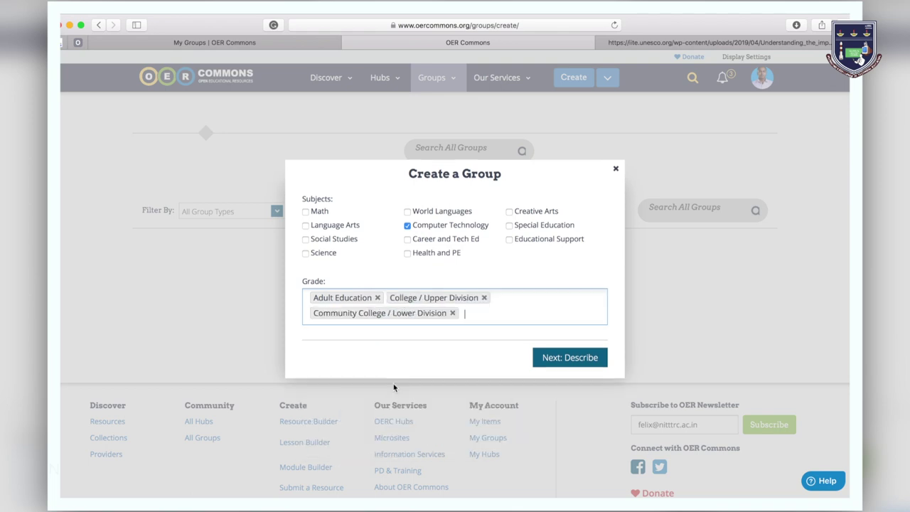
left_click(554, 359)
- Describe the group as "This group is created to facilitate the submission of OER Projects for the SWAYAM MOOC on OER." and create it with Anyone Can Join
type("This group is created to facilitate the submission of OER Projects for the SWAYAM MOOC on OER.")
left_click(537, 363)
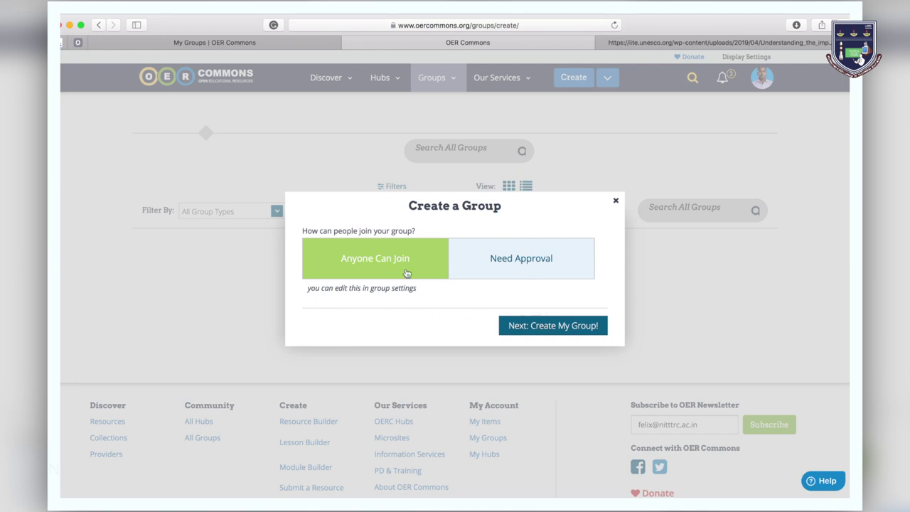
left_click(513, 329)
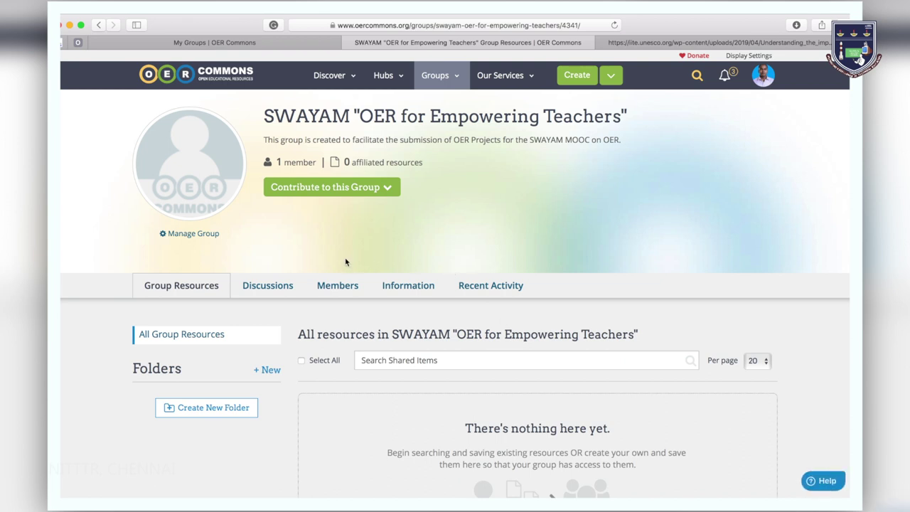
- Set OER_Logo.jpg as the group's profile image and save the group's profile changes
left_click(210, 232)
scroll(343, 234, "down", 3)
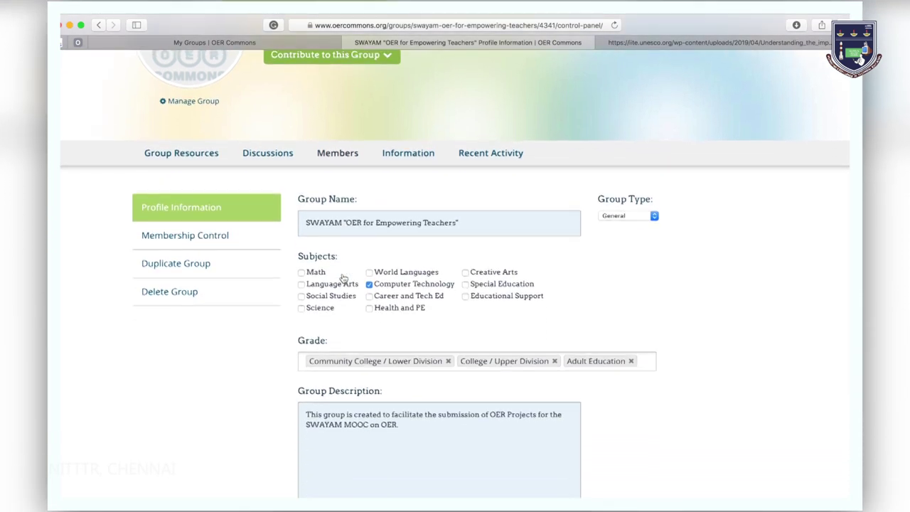
scroll(342, 277, "down", 5)
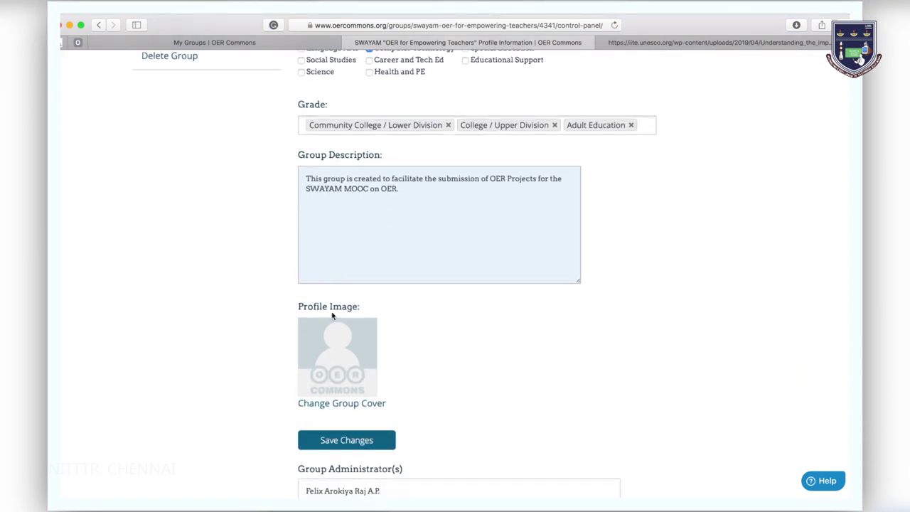
left_click(332, 405)
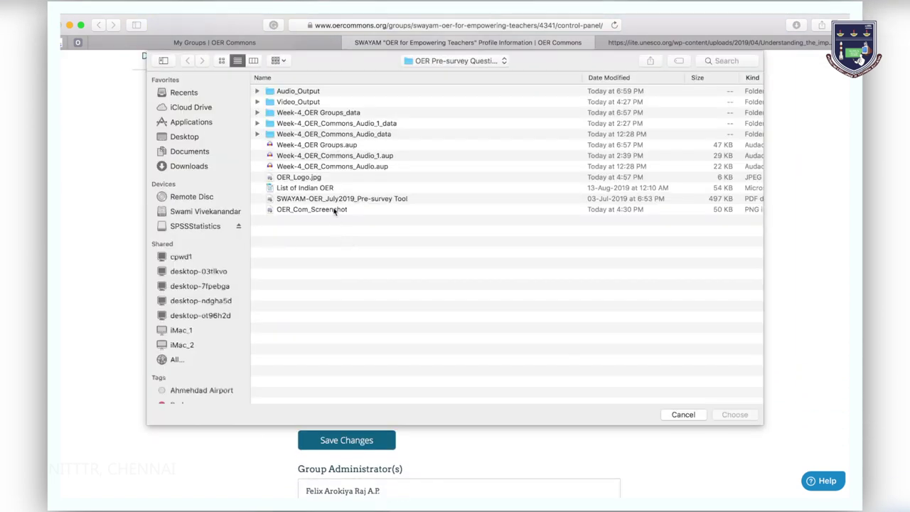
double_click(306, 177)
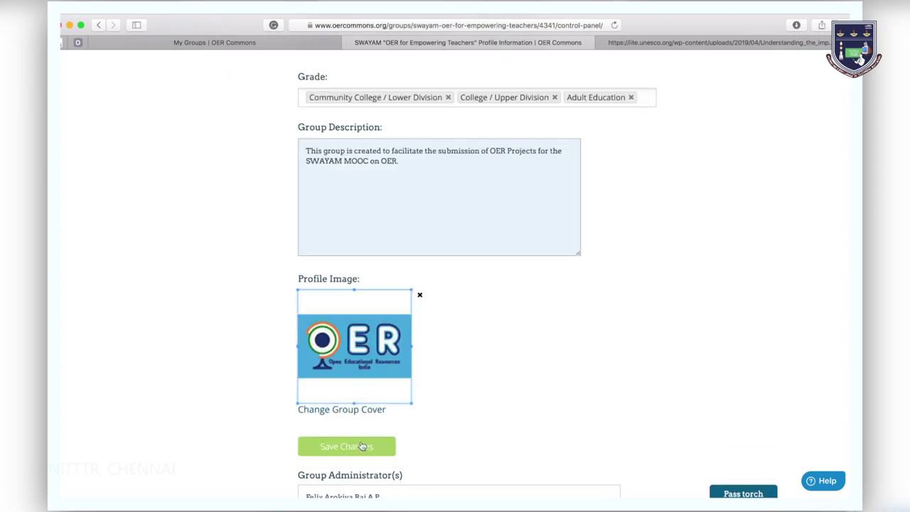
scroll(360, 447, "down", 5)
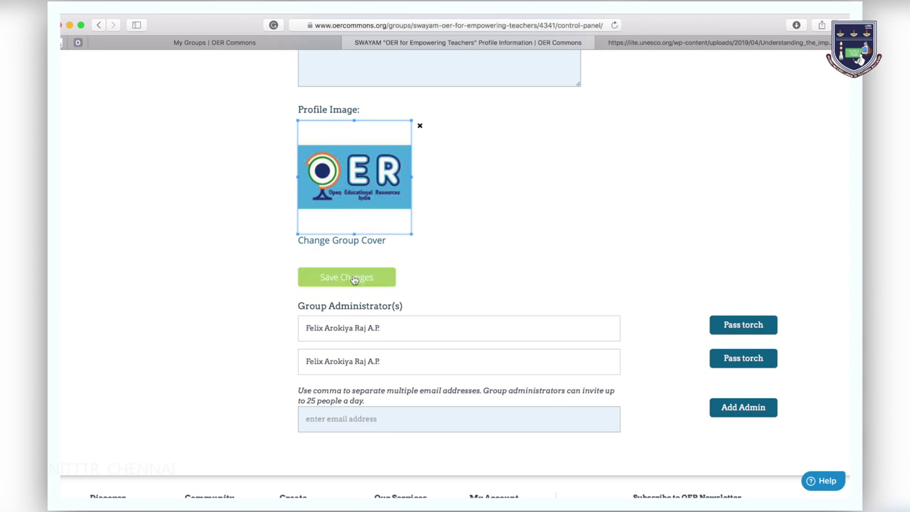
left_click(354, 280)
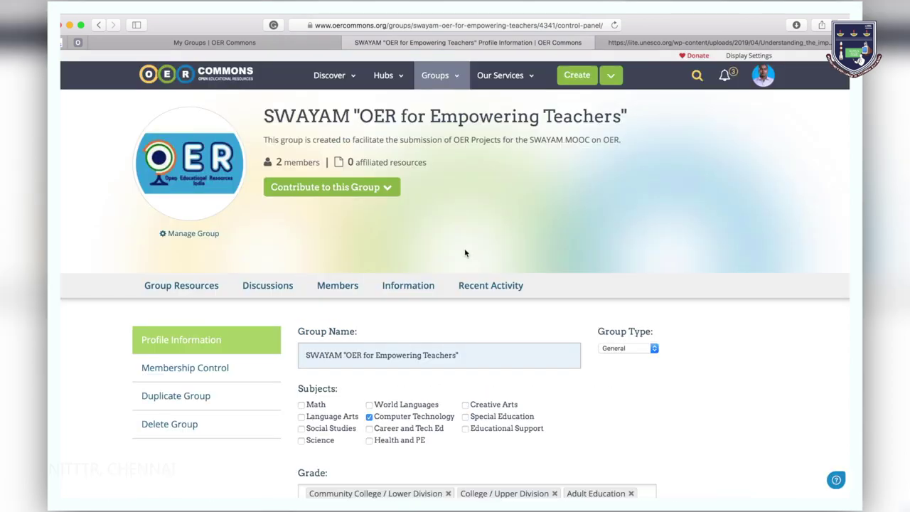
- Review the group's membership control settings, including joining rules, notification preferences and e-mail invitations
scroll(465, 253, "down", 3)
scroll(465, 253, "down", 1)
scroll(465, 248, "down", 1)
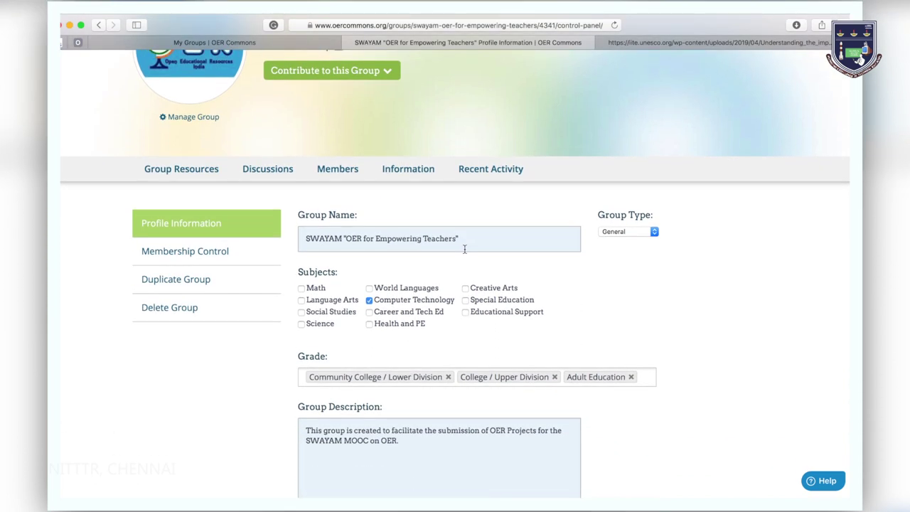
left_click(180, 251)
scroll(444, 408, "down", 2)
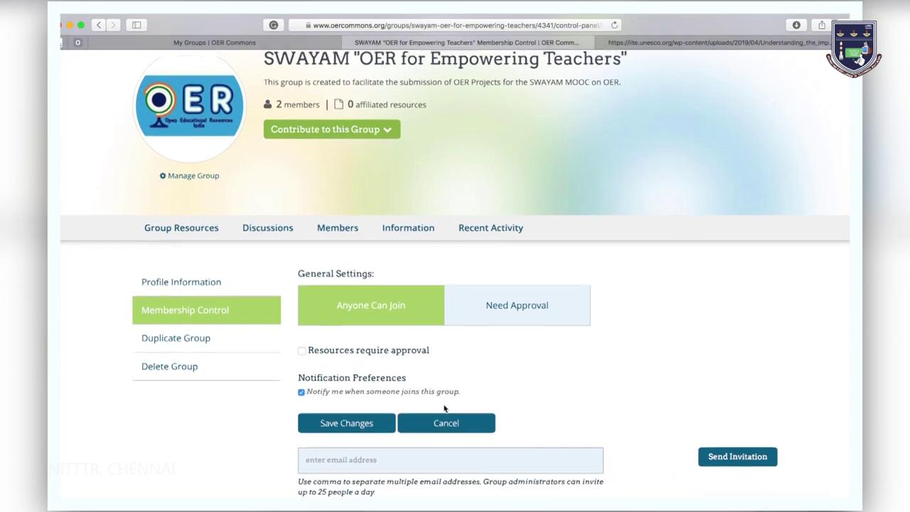
scroll(444, 408, "down", 2)
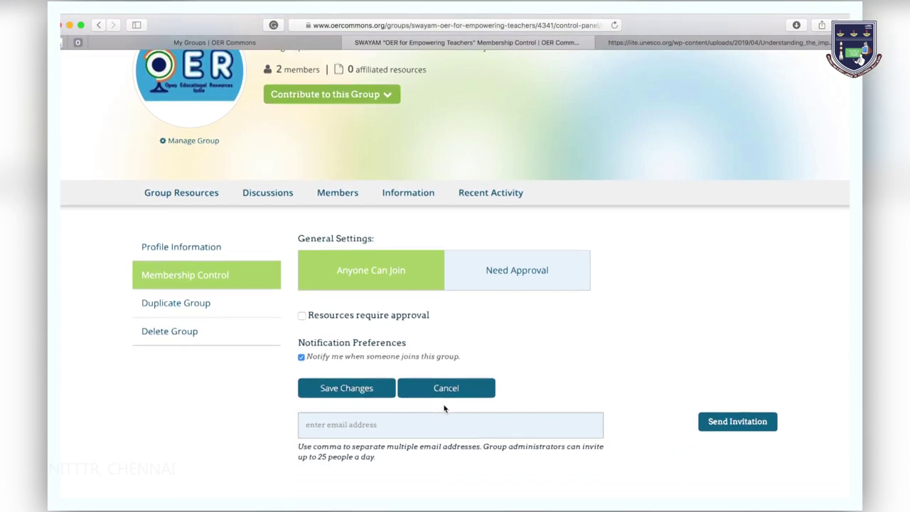
scroll(444, 408, "down", 1)
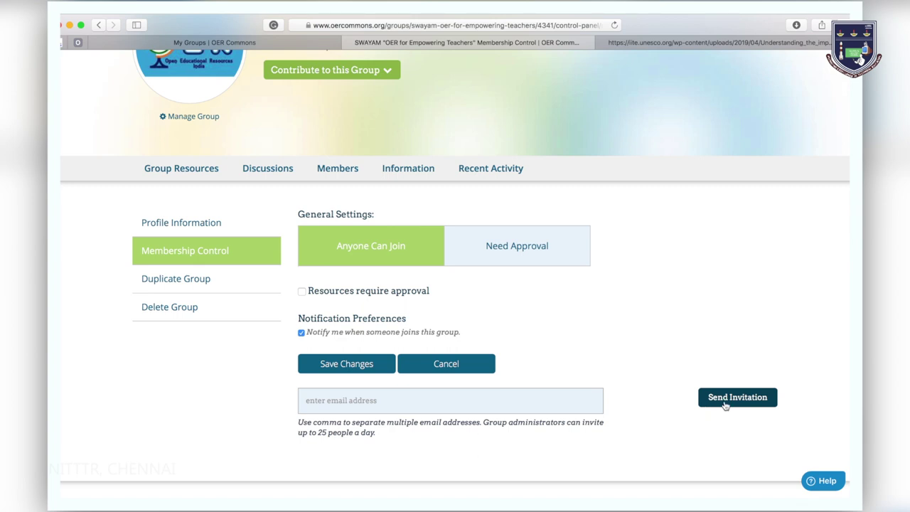
- Look at the group's member list and its recent activity
scroll(599, 396, "up", 3)
left_click(351, 260)
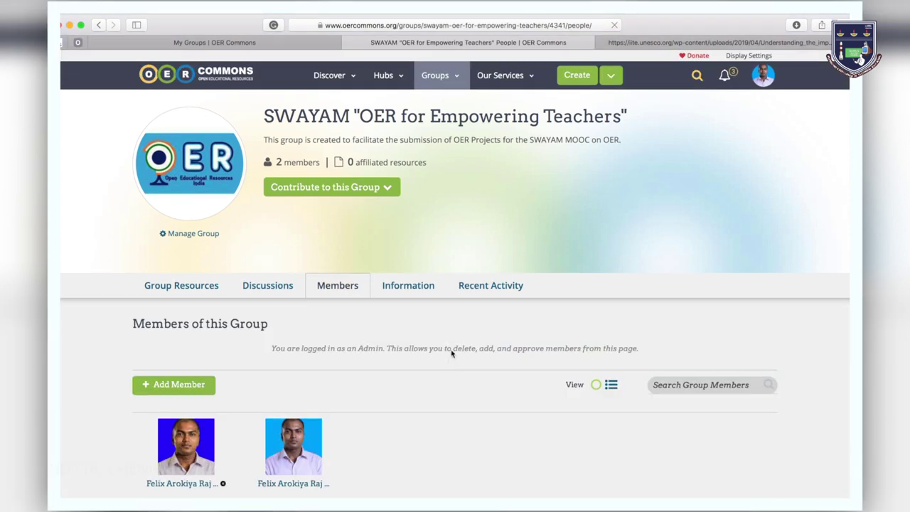
left_click(483, 291)
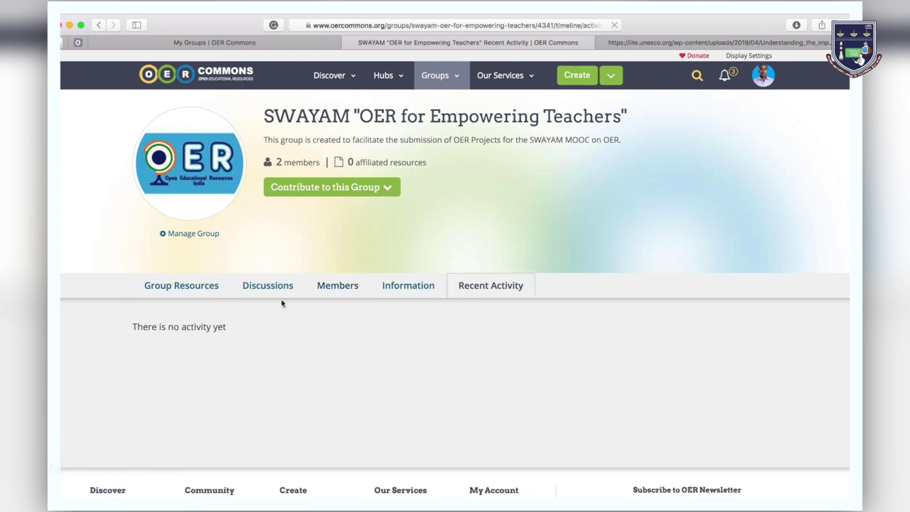
- Create a folder titled "PDF on OER" in the group's resources
left_click(211, 287)
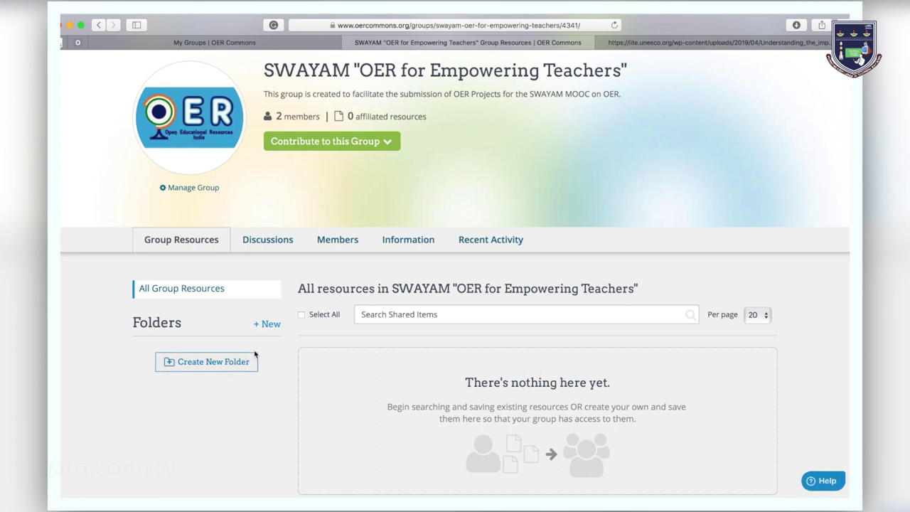
left_click(273, 325)
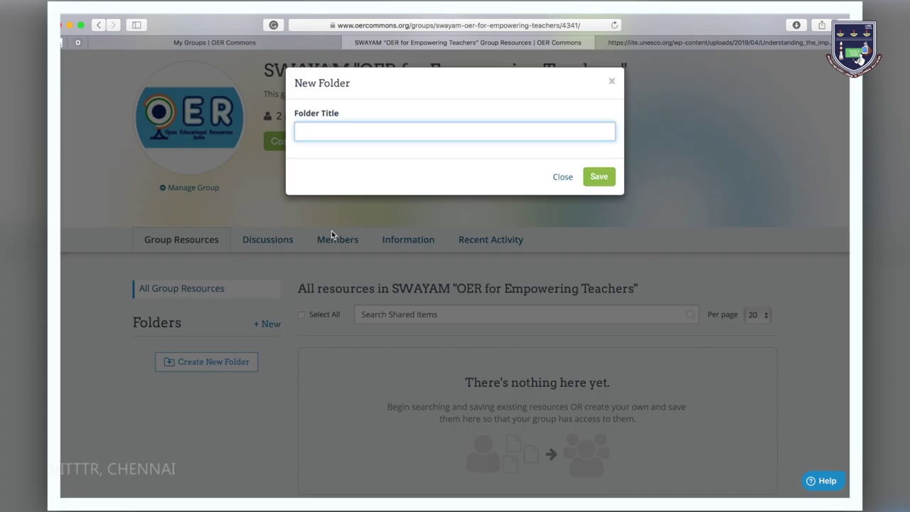
type("PDF on OER")
left_click(597, 177)
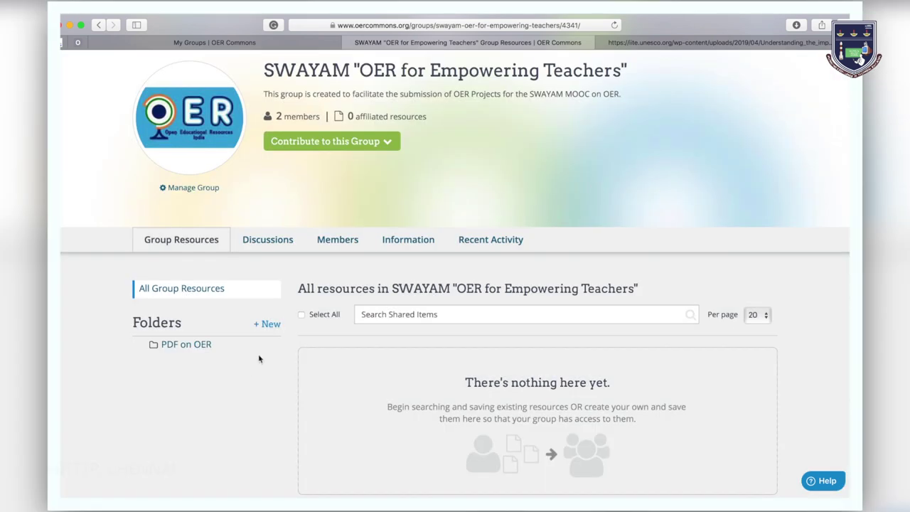
- Add a subfolder titled "PDF of UNESCO Impact Study" inside the PDF on OER folder
left_click(268, 348)
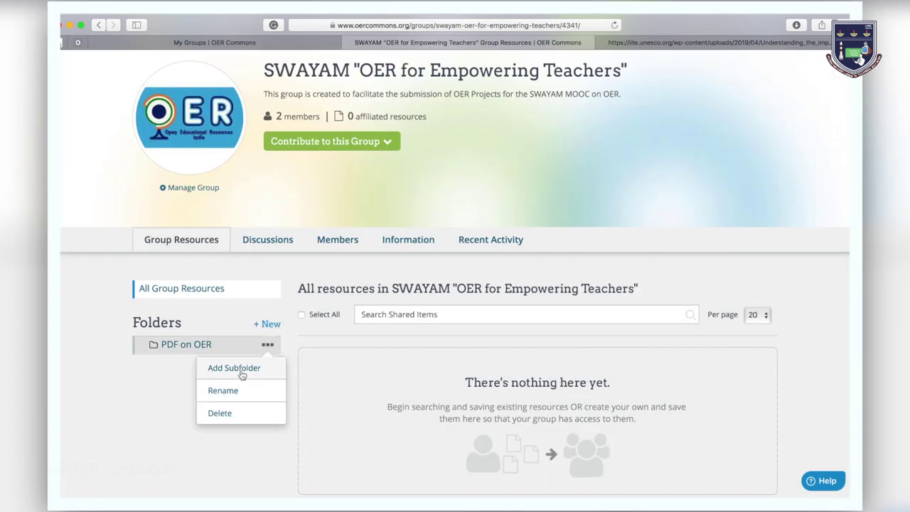
left_click(241, 370)
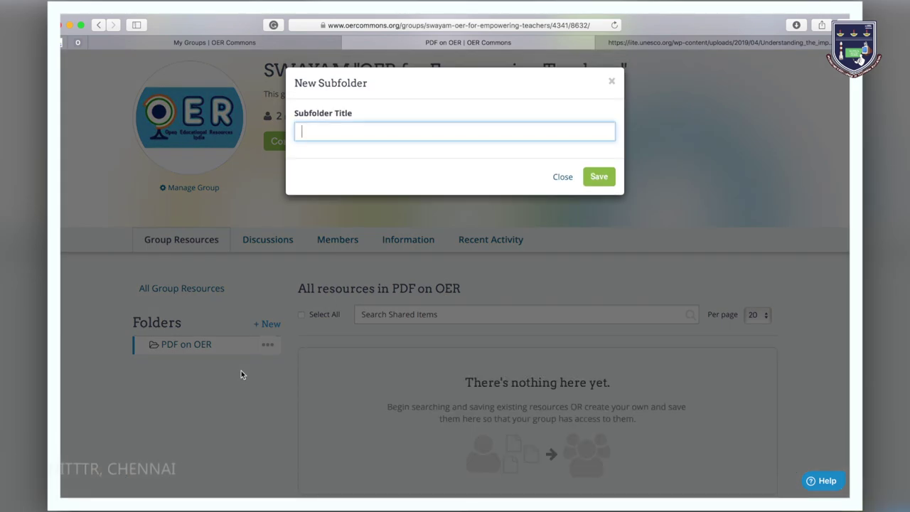
type("PDF of UNESCO Impact ")
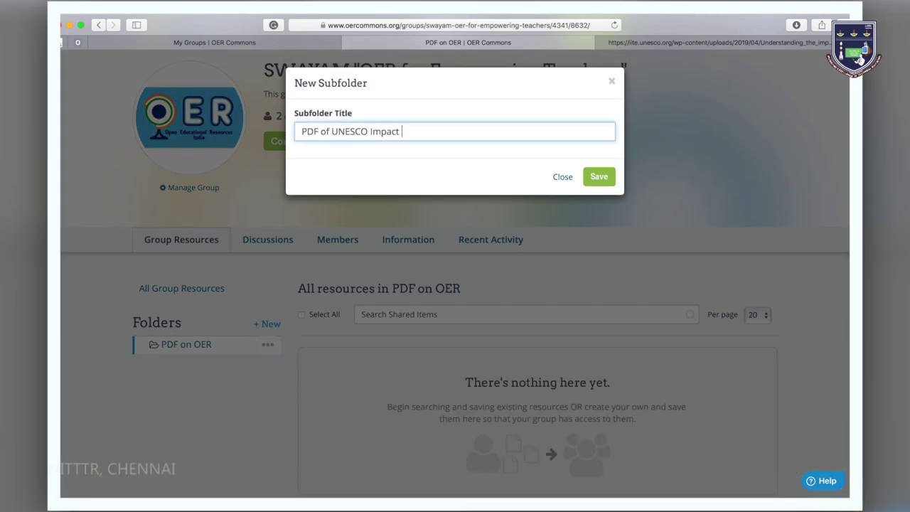
type("Study")
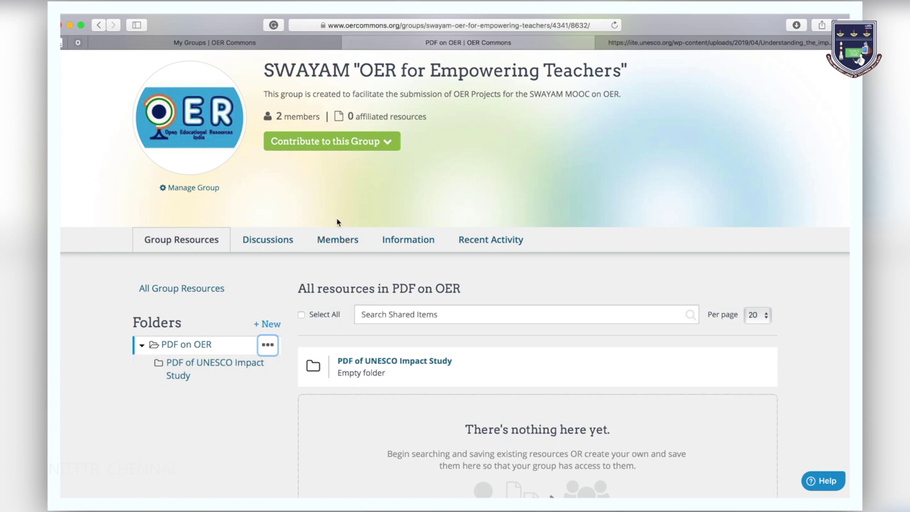
scroll(338, 222, "up", 2)
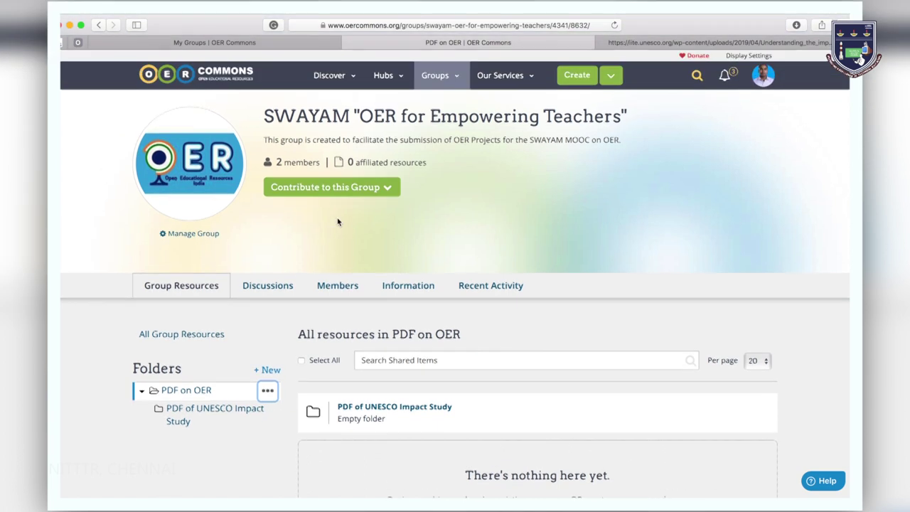
- Search all OER Commons groups for "open learning" and join the Open Learning 3.0 group
left_click(458, 78)
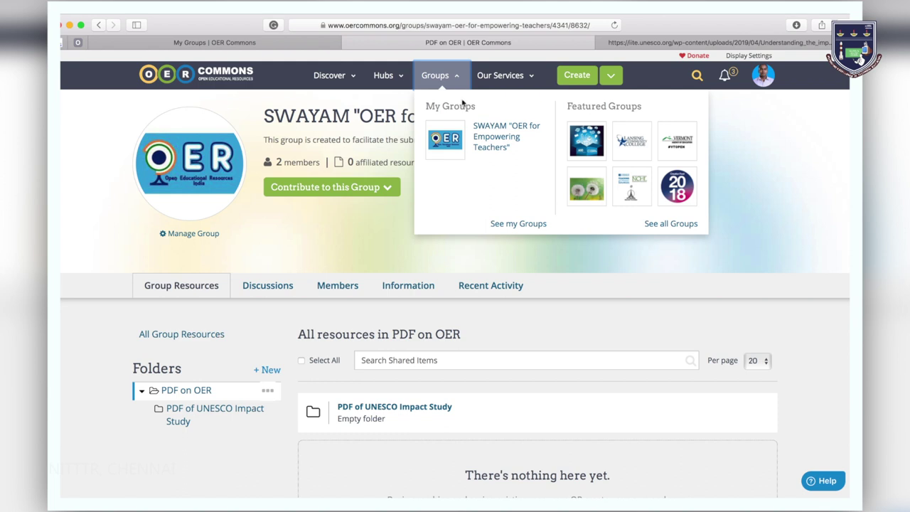
left_click(661, 226)
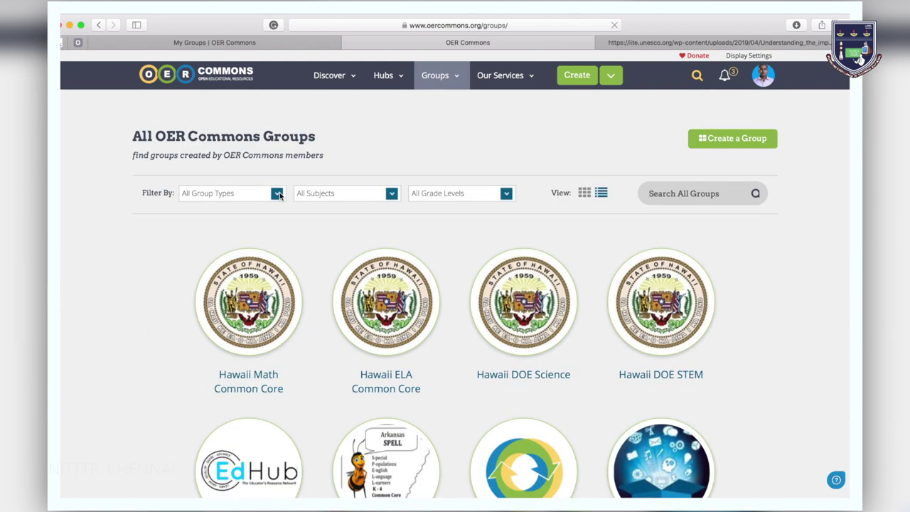
left_click(280, 194)
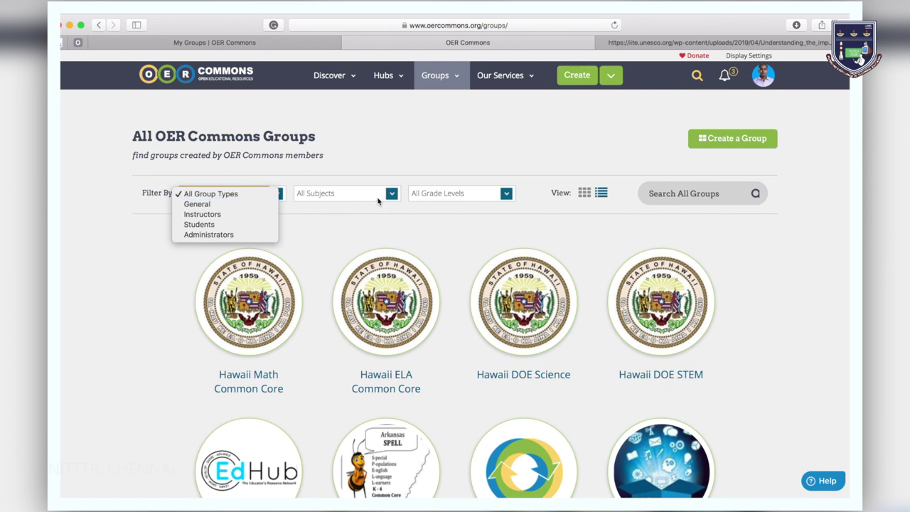
left_click(509, 199)
scroll(680, 169, "down", 1)
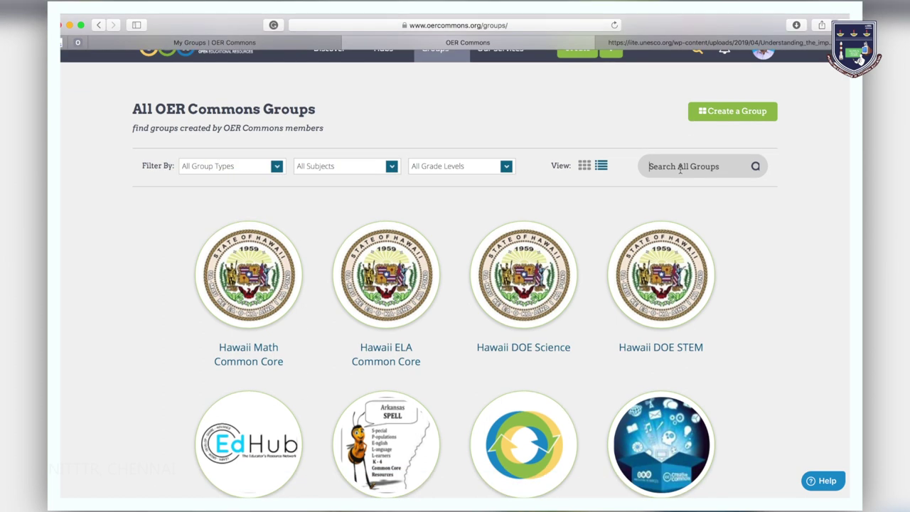
type("open learning")
key("Return")
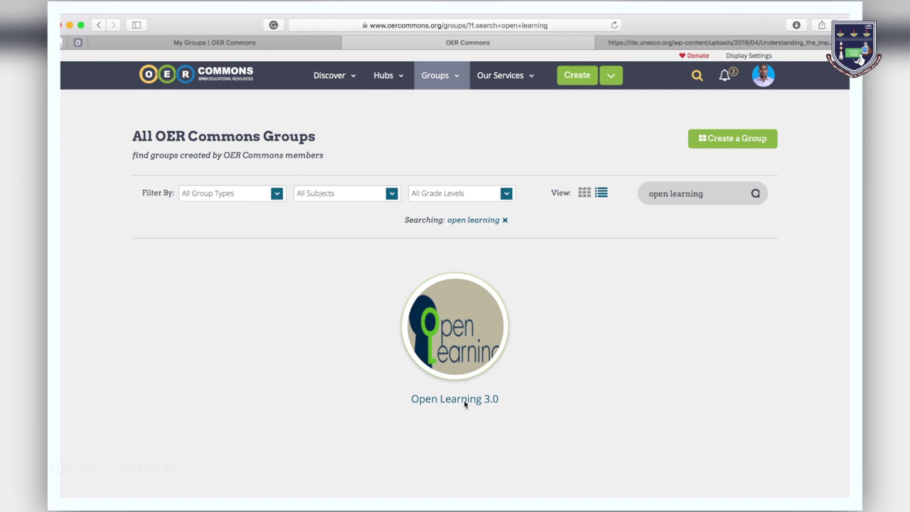
left_click(460, 399)
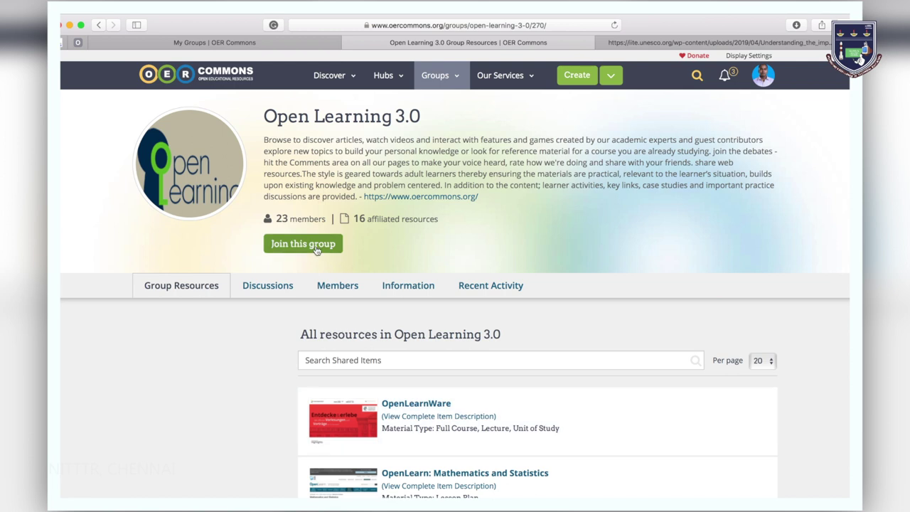
left_click(316, 248)
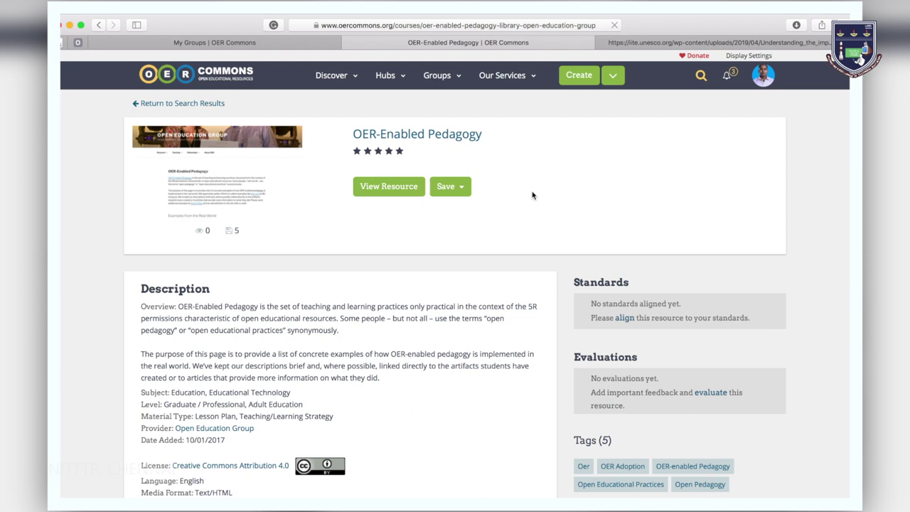
- Save the OER-Enabled Pedagogy resource to the PDF of UNESCO Impact Study folder and to the SWAYAM "OER for Empowering Teachers" group itself
left_click(450, 191)
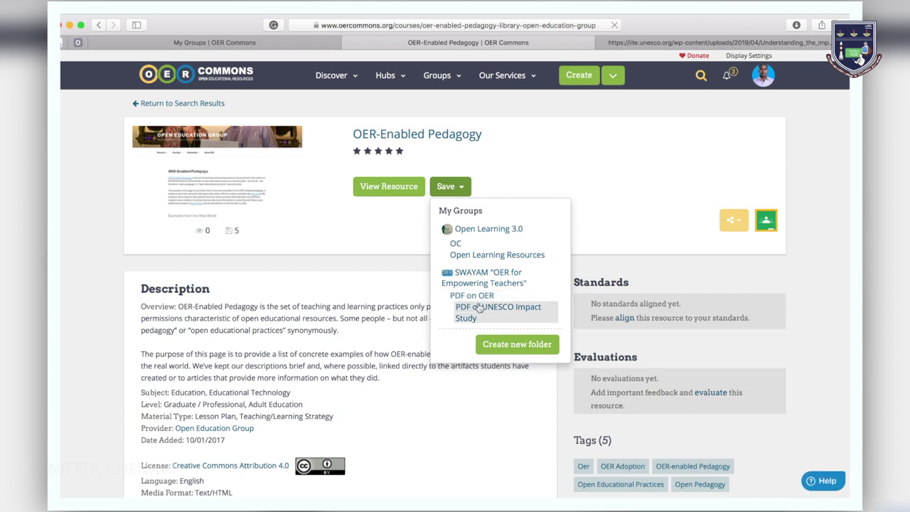
left_click(478, 310)
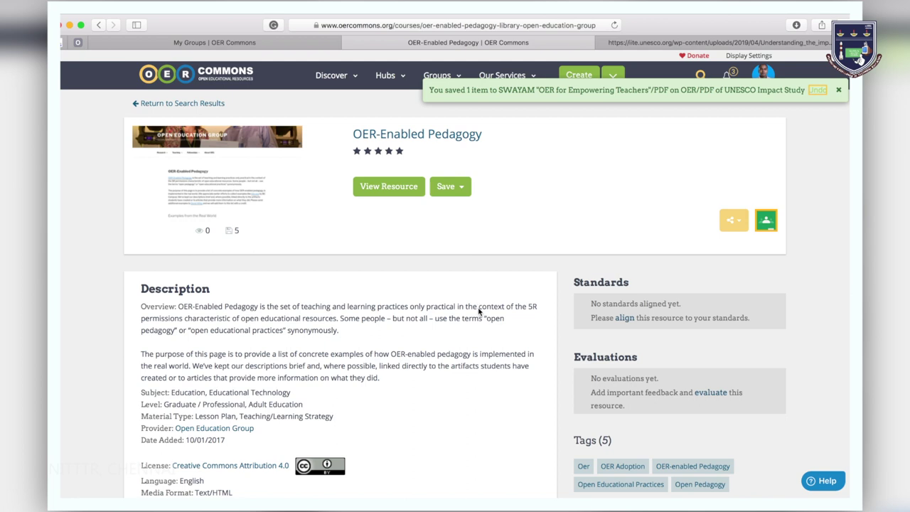
left_click(450, 187)
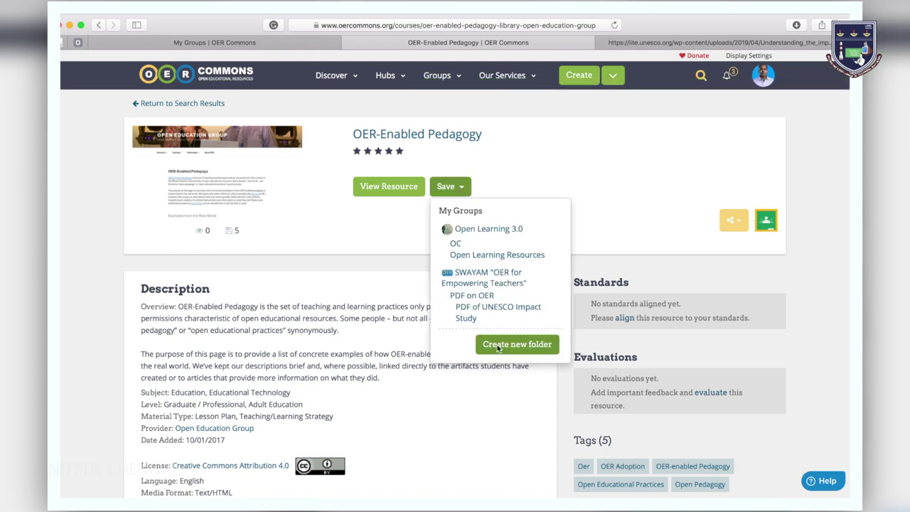
left_click(489, 277)
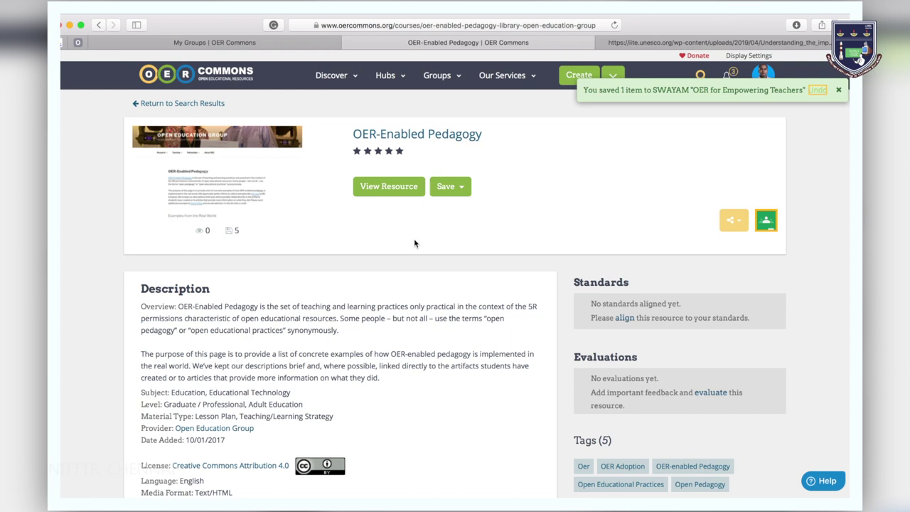
left_click(459, 76)
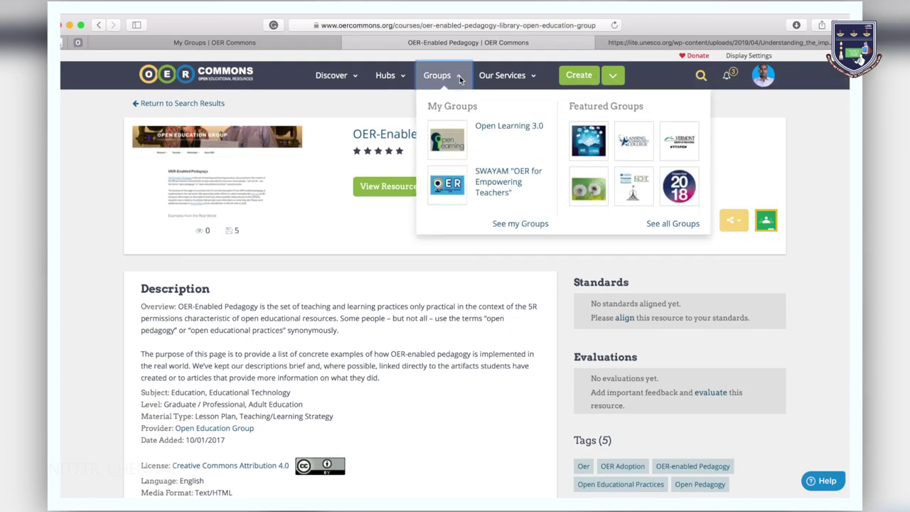
left_click(492, 179)
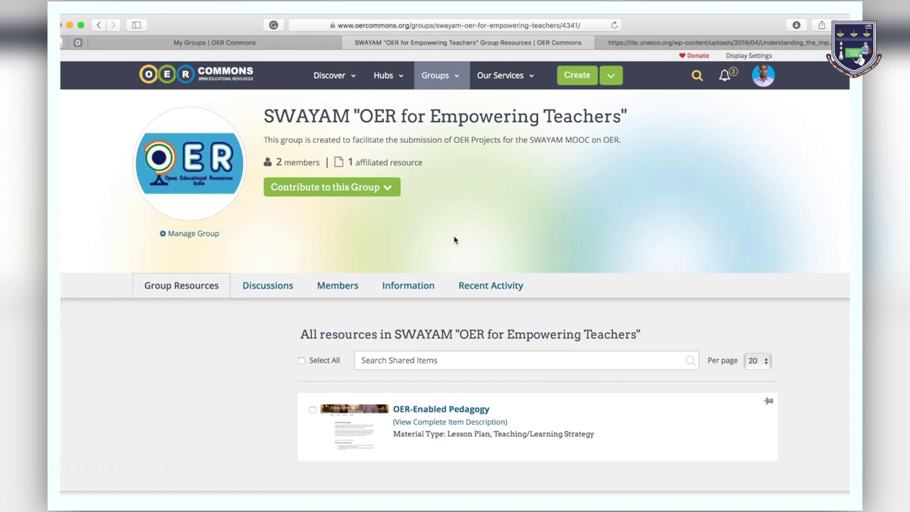
left_click(385, 187)
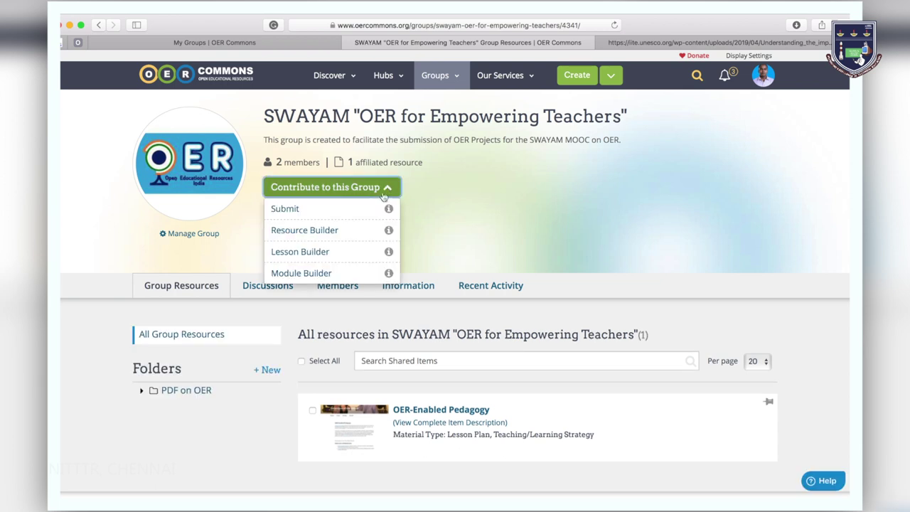
left_click(294, 209)
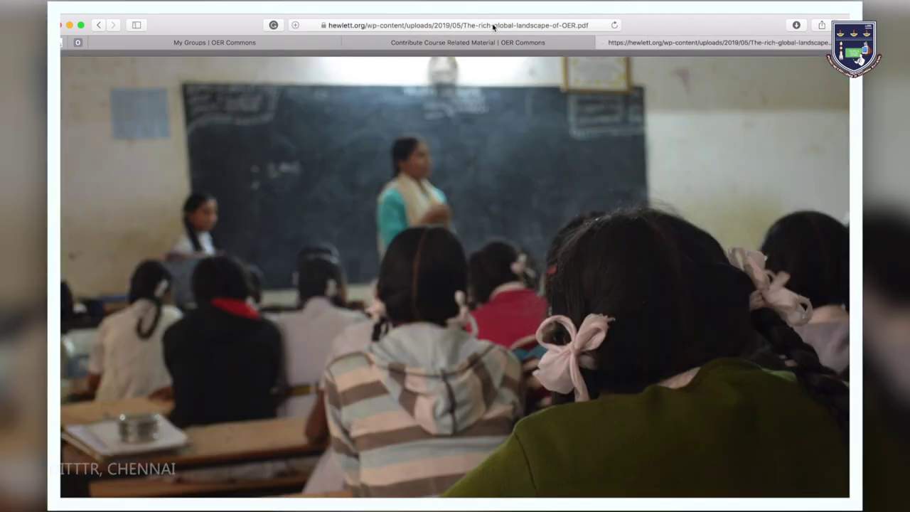
left_click(493, 27)
left_click(640, 171)
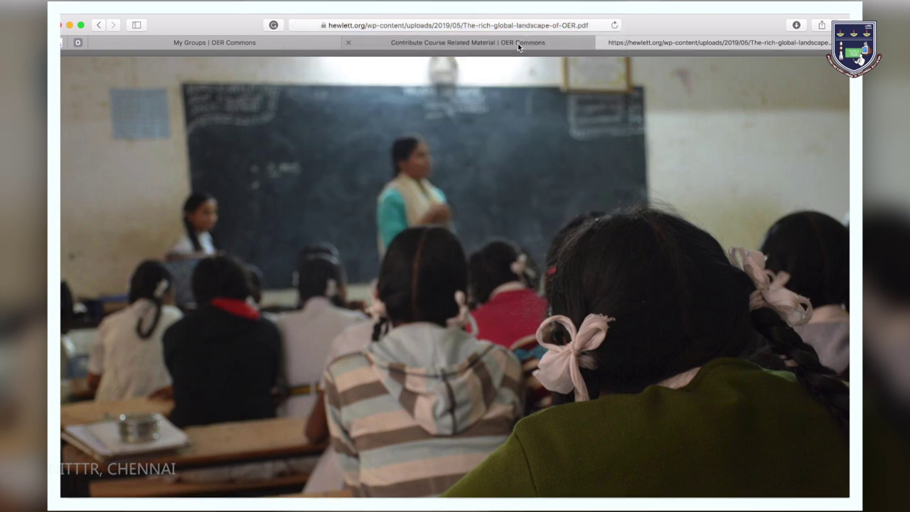
left_click(517, 43)
left_click(273, 263)
type("https://hewlett.org/wp-content/uploads/2019/05/The-rich-global-landscape-of-OER.pdf")
left_click(728, 295)
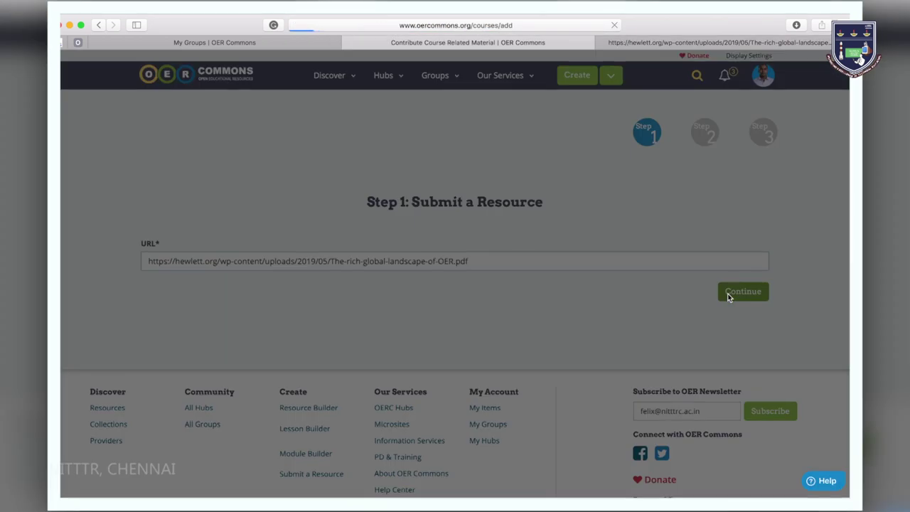
- Title the resource "The Rich Global Landscape of OER" and describe it as "Development of OER from 2002 to 2019"
type("The Rich Global Landscape of OER")
key("Tab")
type("Development of OE")
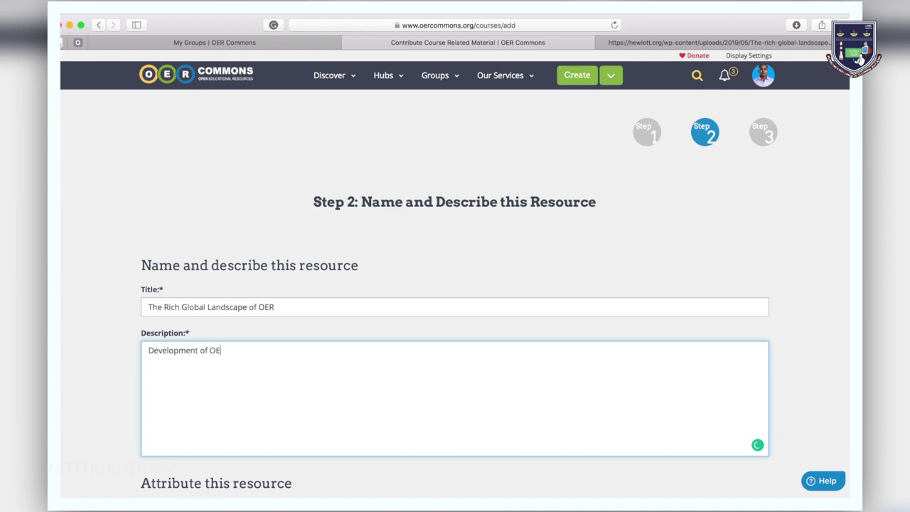
type("R from 2002 to 2019")
- Copy "The William and Flora Hewlett Foundation" from the PDF's copyright line and add it as the resource's author
key("ctrl+Tab")
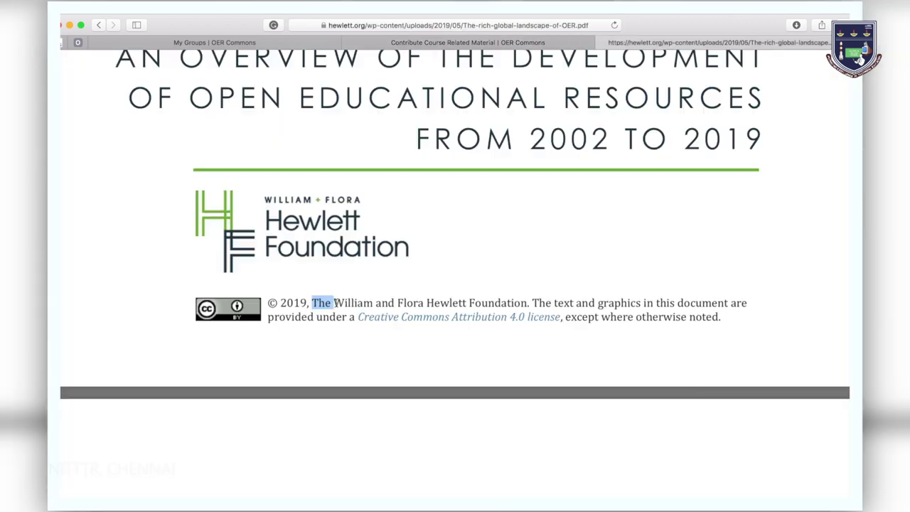
left_click_drag(333, 303, 525, 303)
key("ctrl+c")
key("ctrl+shift+Tab")
left_click(250, 319)
key("ctrl+v")
key("Return")
- Set the resource's conditions of use to CC BY and check them against the license notice in the PDF
scroll(302, 376, "down", 1)
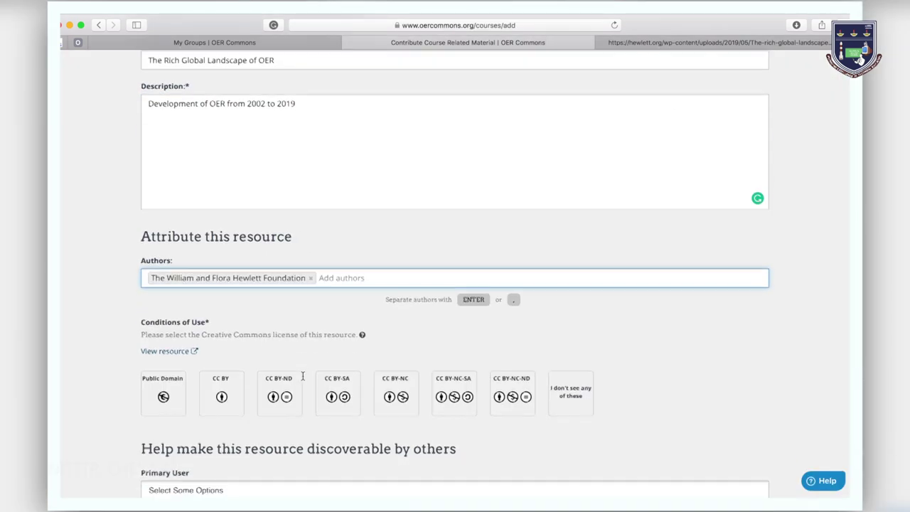
scroll(302, 376, "down", 2)
left_click(226, 324)
left_click(677, 42)
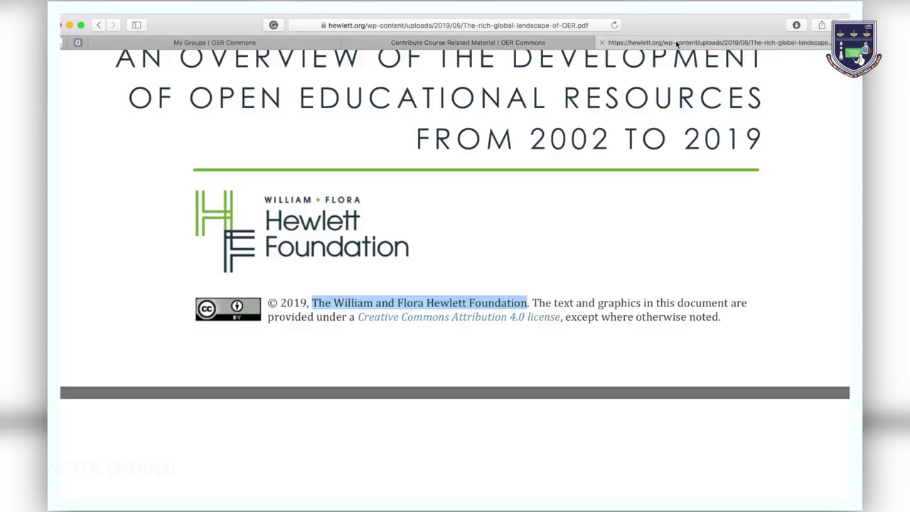
left_click(540, 42)
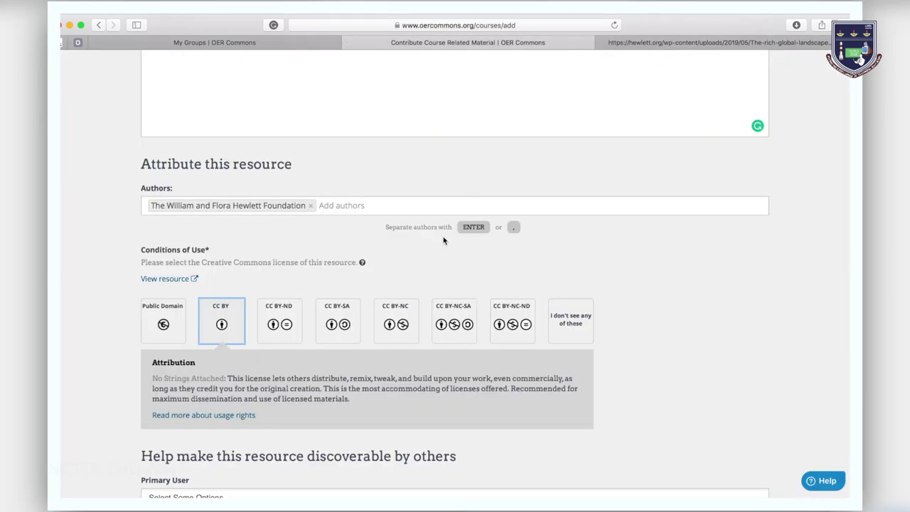
- Set the resource's subject area to Education
scroll(443, 240, "down", 3)
scroll(443, 240, "down", 2)
left_click(279, 357)
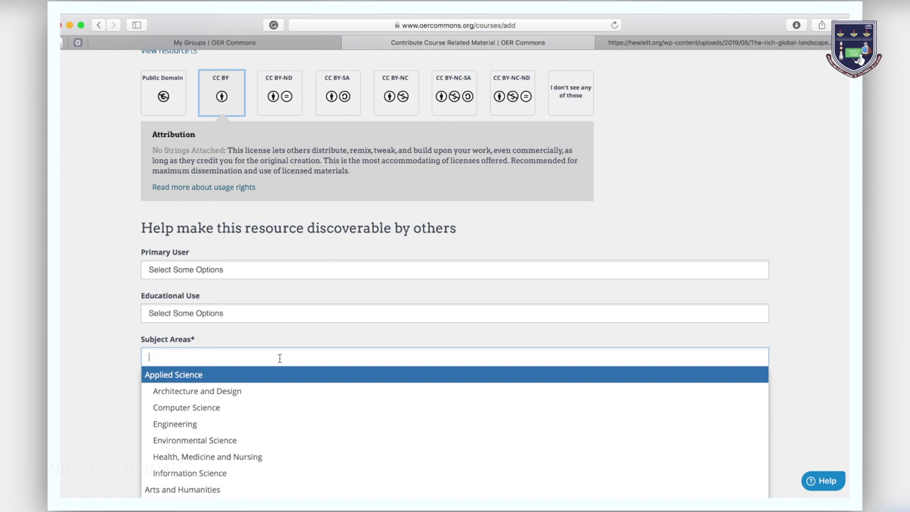
type("edu")
left_click(228, 391)
- Choose Case Study and Reading as the resource's material types and Text/HTML as its media format
left_click(221, 400)
scroll(228, 438, "down", 3)
left_click(229, 433)
left_click(230, 404)
left_click(163, 484)
left_click(159, 442)
scroll(158, 450, "down", 2)
scroll(158, 450, "down", 2)
left_click(155, 486)
- Set the resource's education level to Graduate / Professional and its language to English
scroll(142, 405, "down", 3)
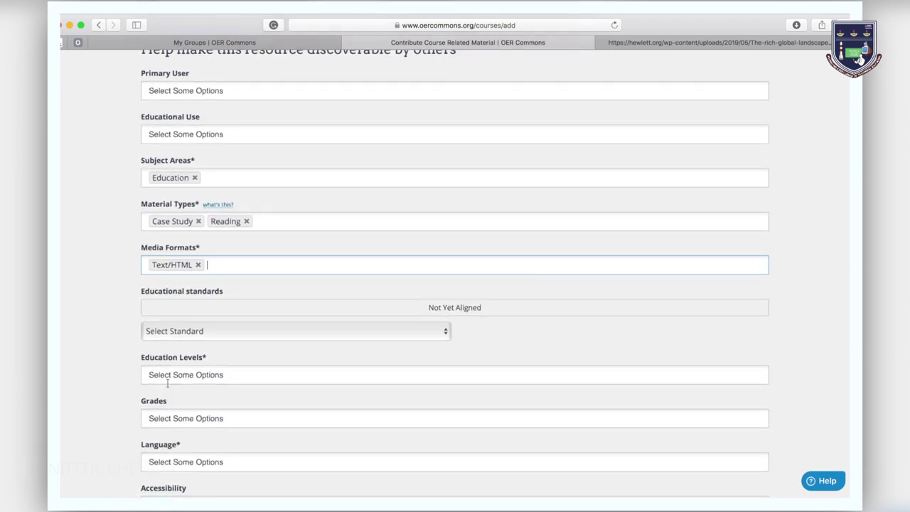
left_click(172, 375)
left_click(163, 477)
scroll(111, 441, "down", 2)
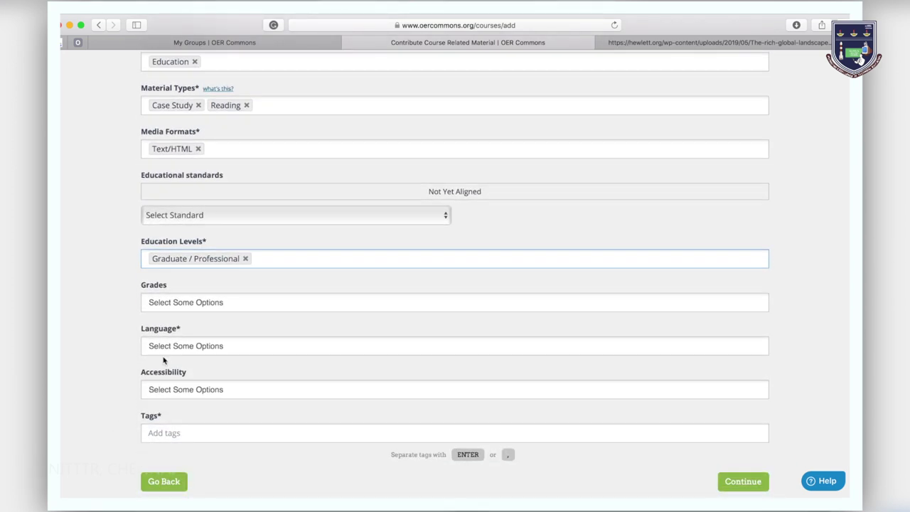
left_click(165, 349)
left_click(164, 364)
- Tag the resource with "OER Development" and "2002-2019", and continue to review its submission preview
left_click(165, 432)
type("OER Development")
key("Return")
type("2002-2019")
key("Return")
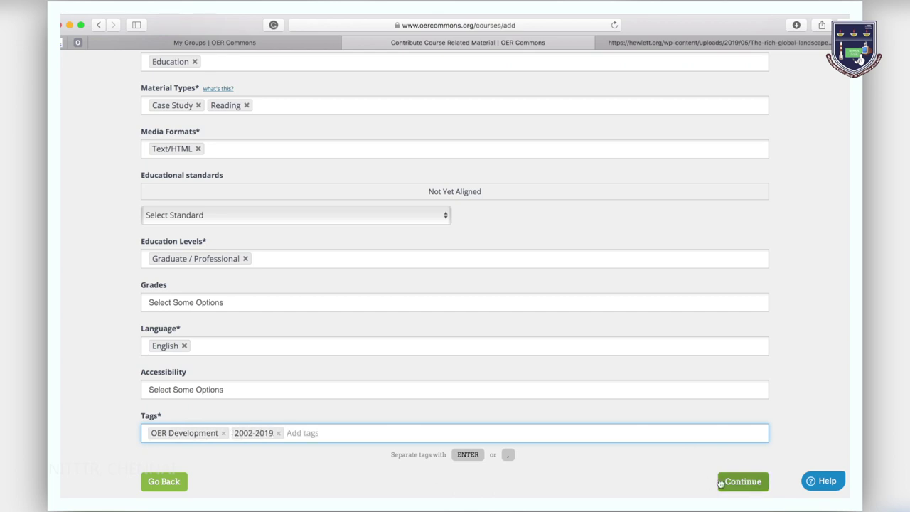
left_click(735, 483)
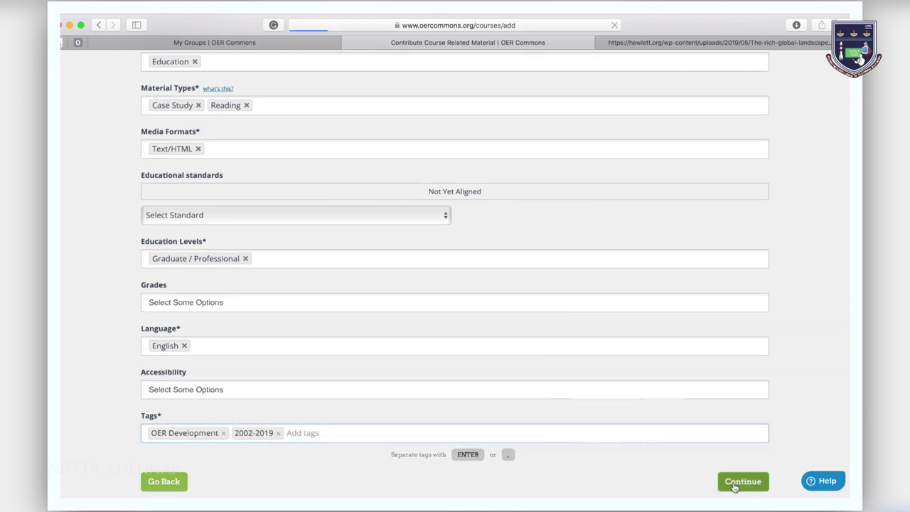
scroll(544, 384, "down", 1)
scroll(543, 385, "down", 2)
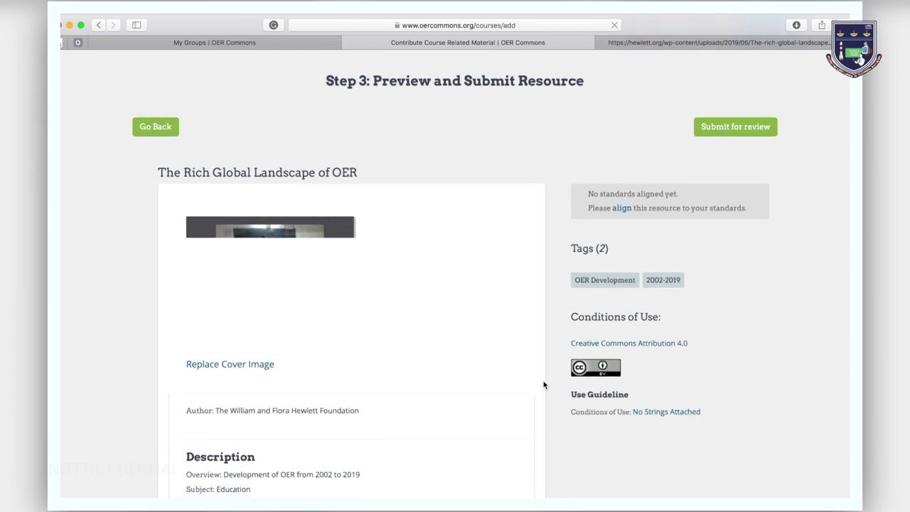
scroll(544, 384, "down", 2)
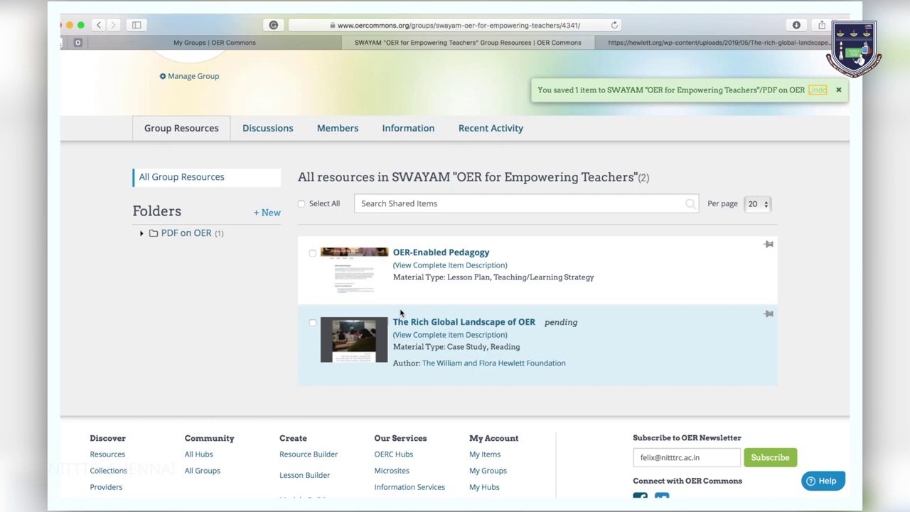
- Save The Rich Global Landscape of OER resource from the group's resource list into the PDF on OER folder
left_click(142, 235)
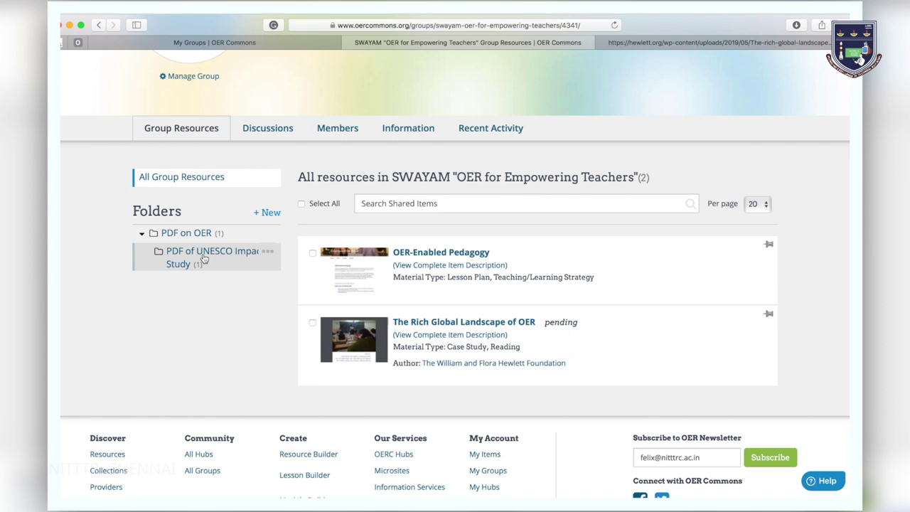
left_click(312, 322)
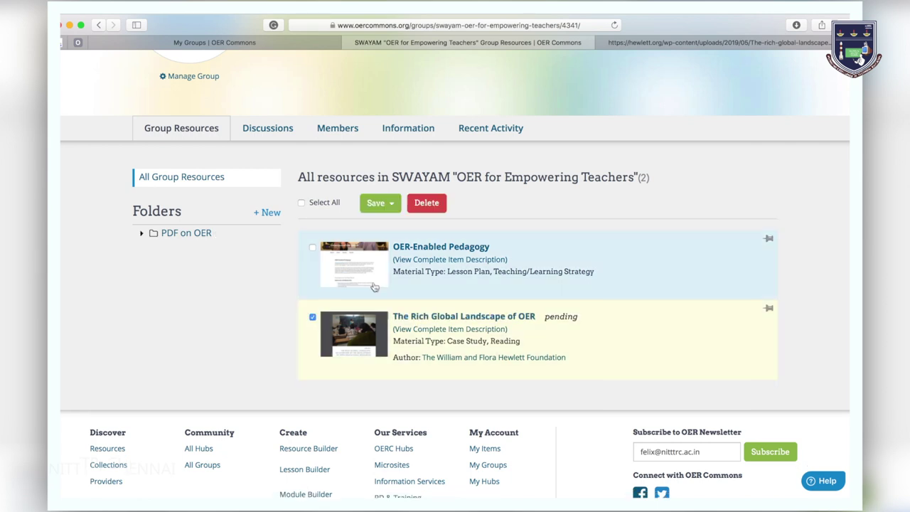
left_click(391, 206)
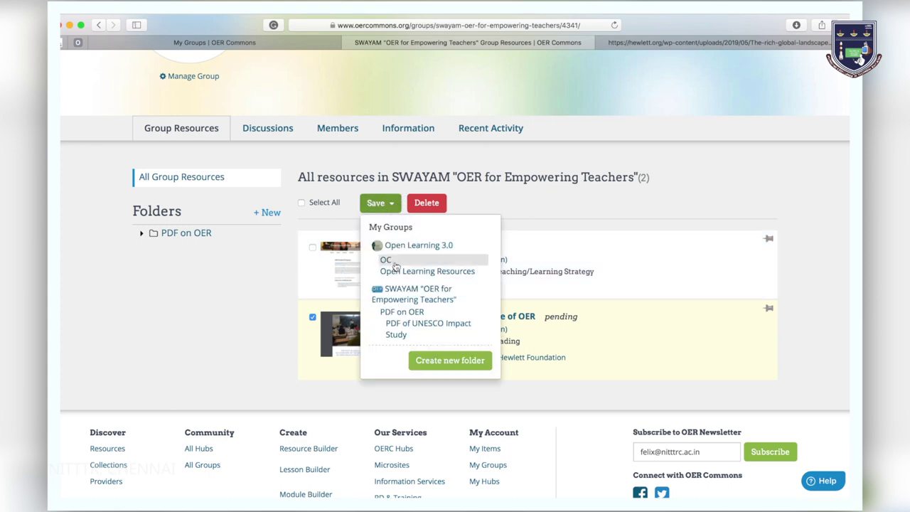
left_click(401, 313)
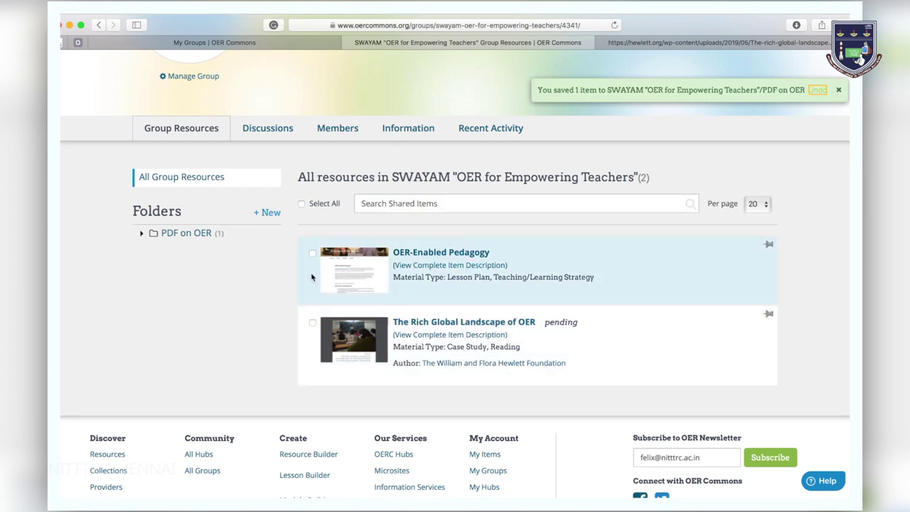
- Examine the contents of the PDF on OER folder tree and the actions offered for the OER-Enabled Pedagogy resource
left_click(206, 233)
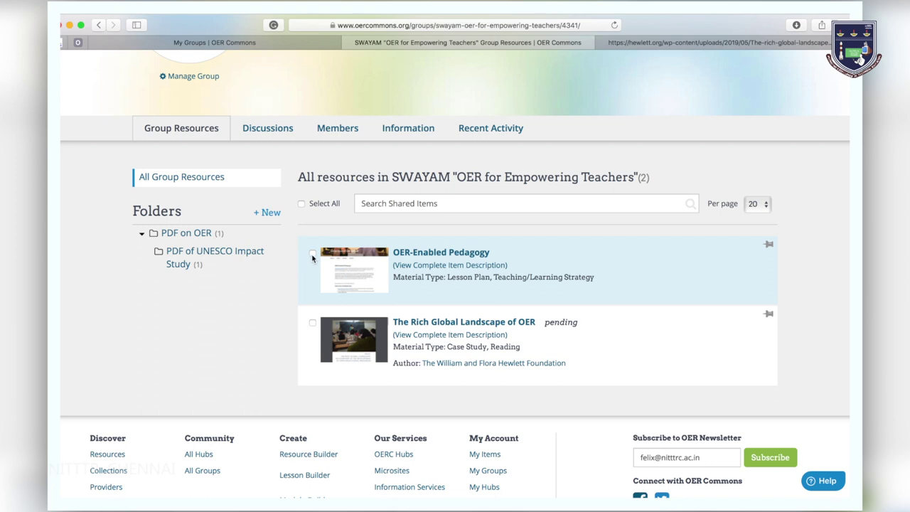
left_click(312, 254)
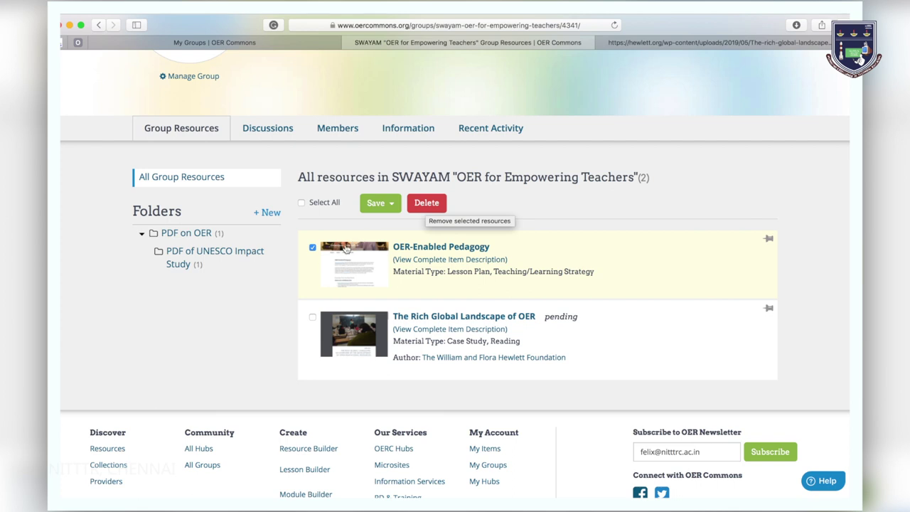
left_click(312, 249)
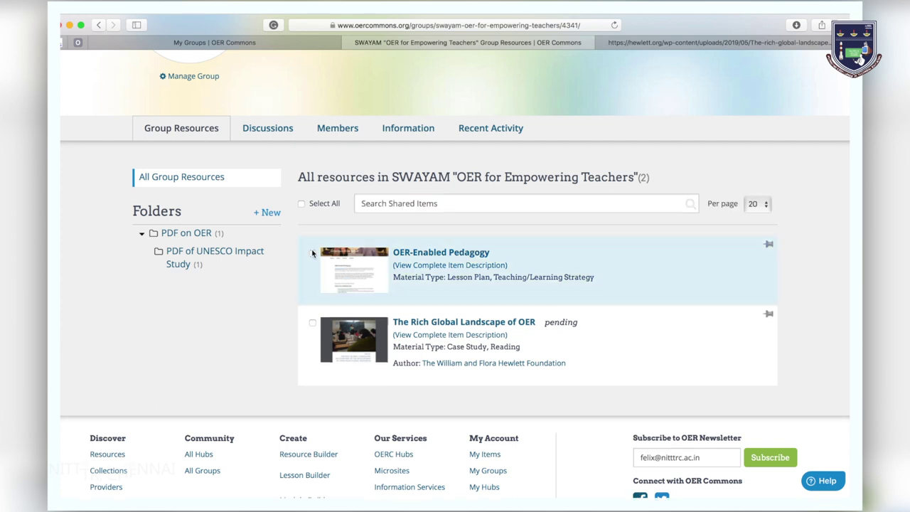
scroll(265, 290, "up", 5)
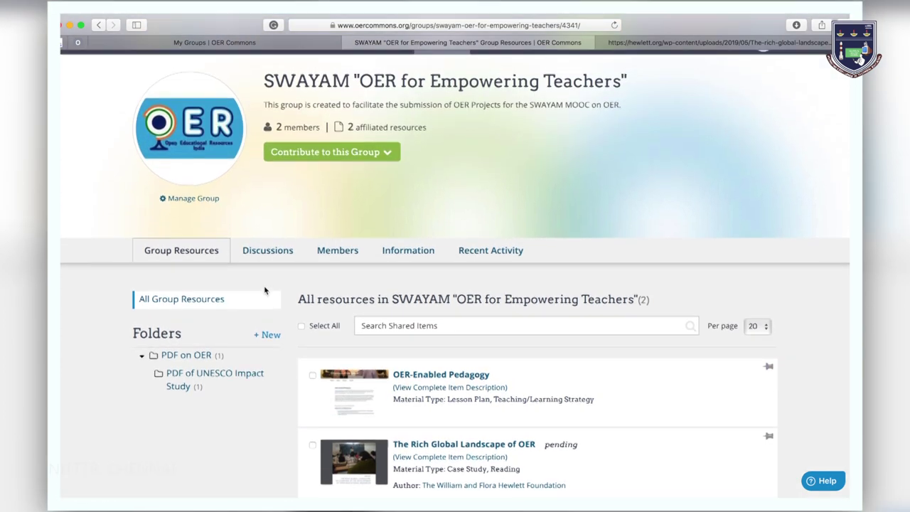